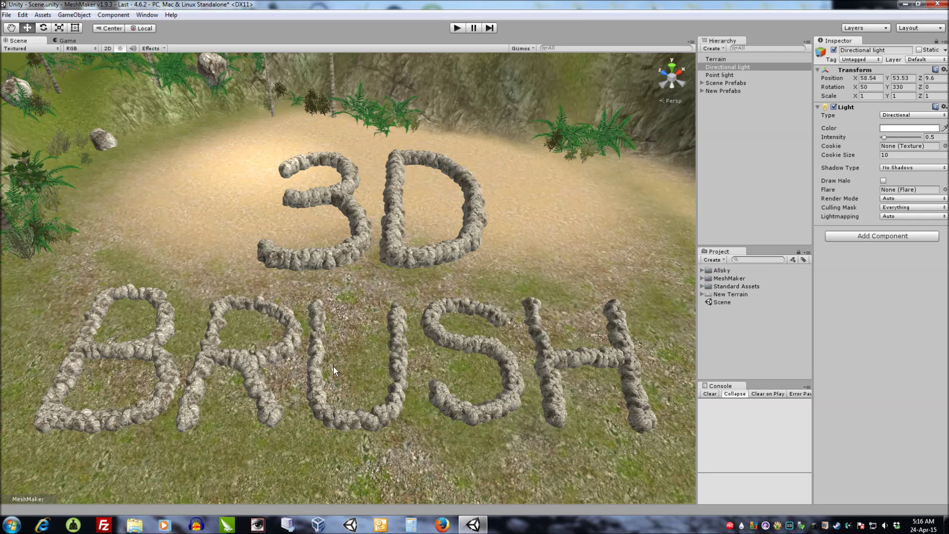
Open MeshMaker's 3D Brush tool and place its window over the edge of the scene view.
click(46, 494)
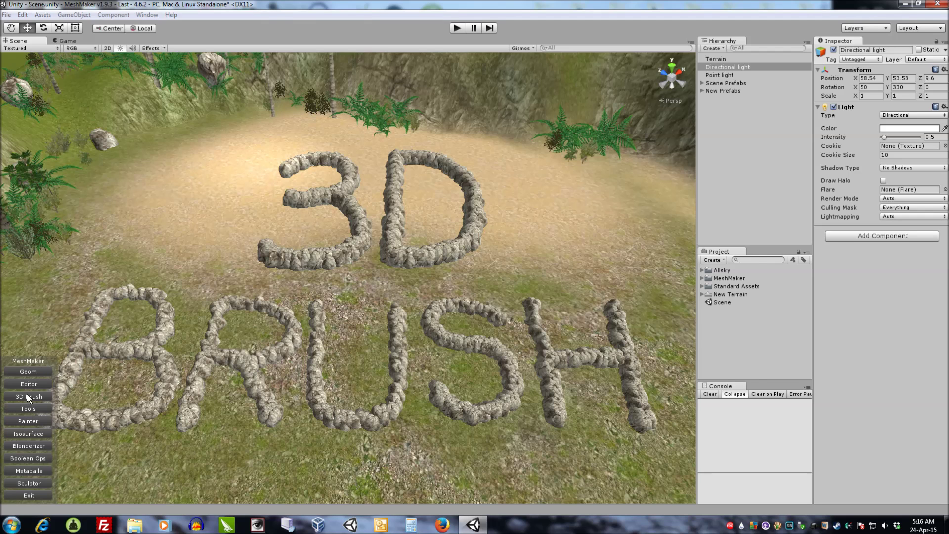
click(29, 396)
drag(505, 147, 694, 144)
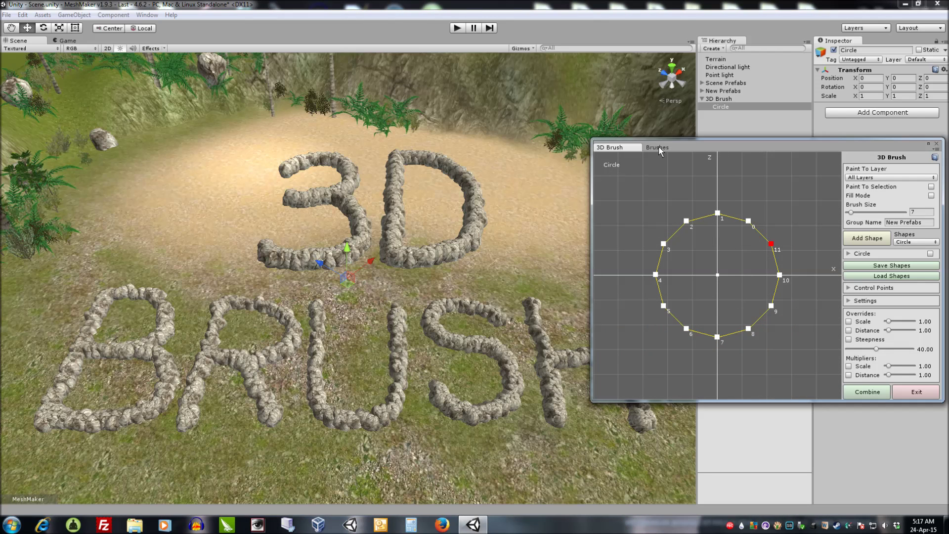
drag(720, 146, 666, 146)
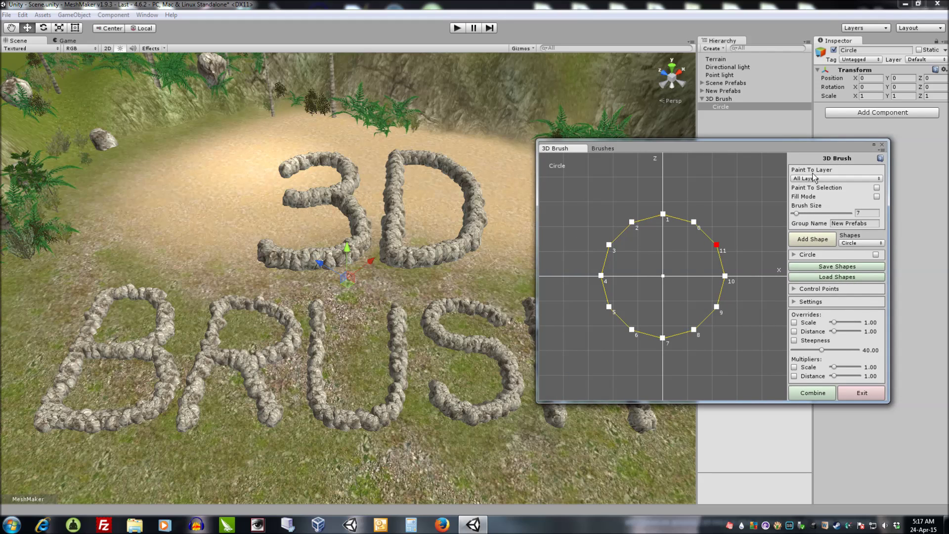
Examine the Palm, Bush7 and RockMesh prefab settings in Example Brush, ending on the Palm settings.
click(603, 148)
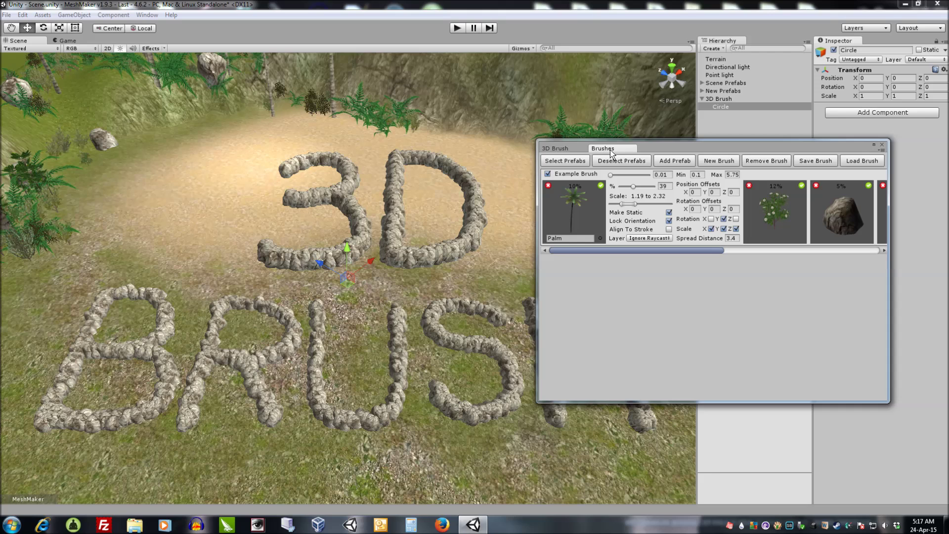
mouse_move(616, 248)
mouse_down()
mouse_move(773, 248)
mouse_move(618, 245)
mouse_move(577, 197)
mouse_up()
click(761, 221)
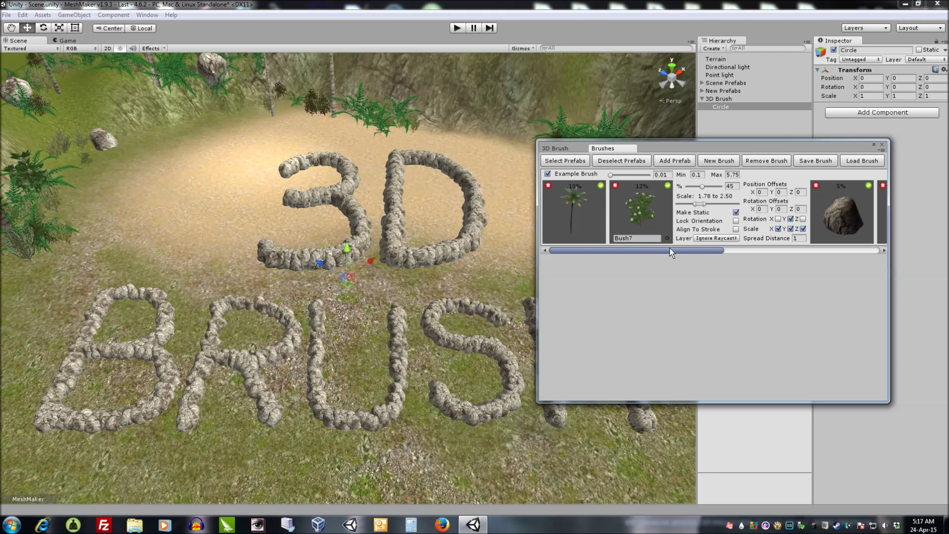
mouse_move(671, 250)
mouse_down()
mouse_move(744, 250)
mouse_move(605, 250)
mouse_up()
click(691, 226)
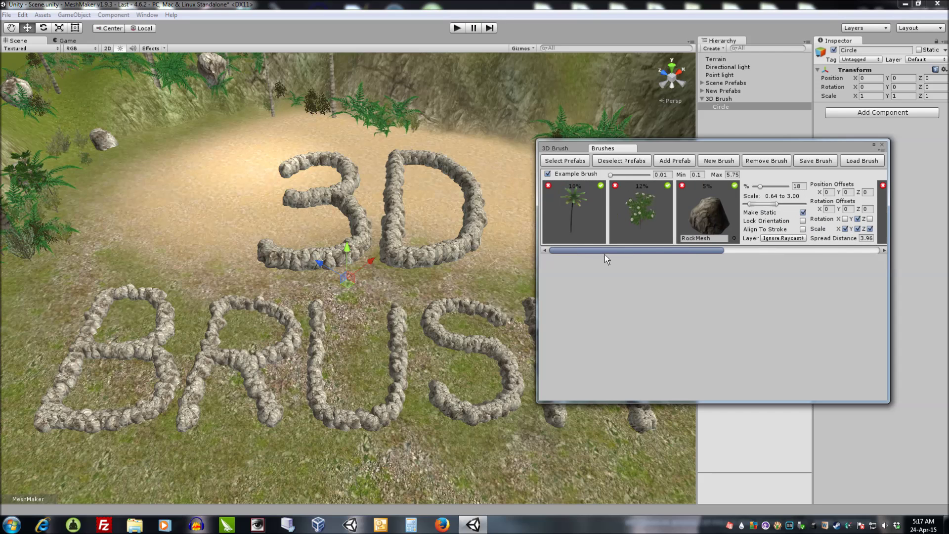
click(600, 224)
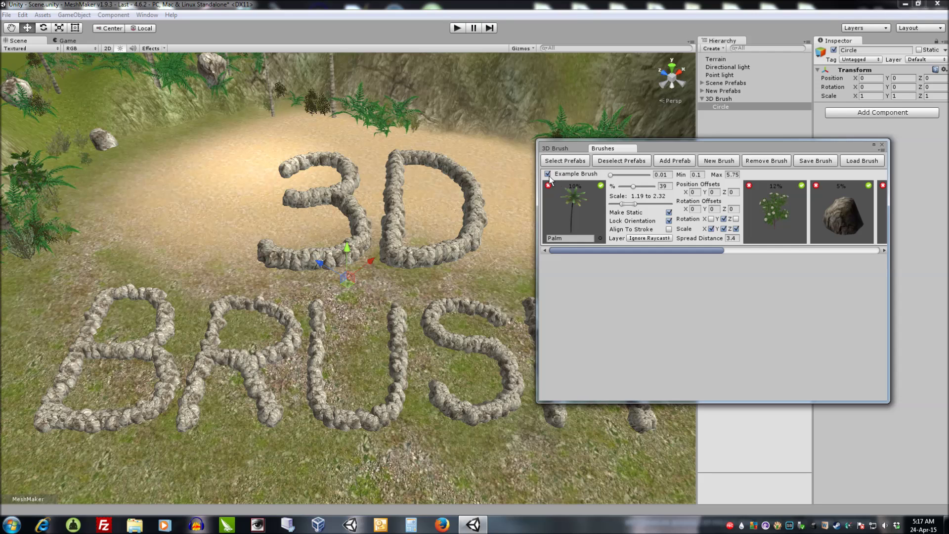
Set the Palm prefab's percentage to 58 and its scale range to 1.15–2.79, and review its layer options.
click(612, 176)
drag(632, 187, 640, 186)
click(670, 213)
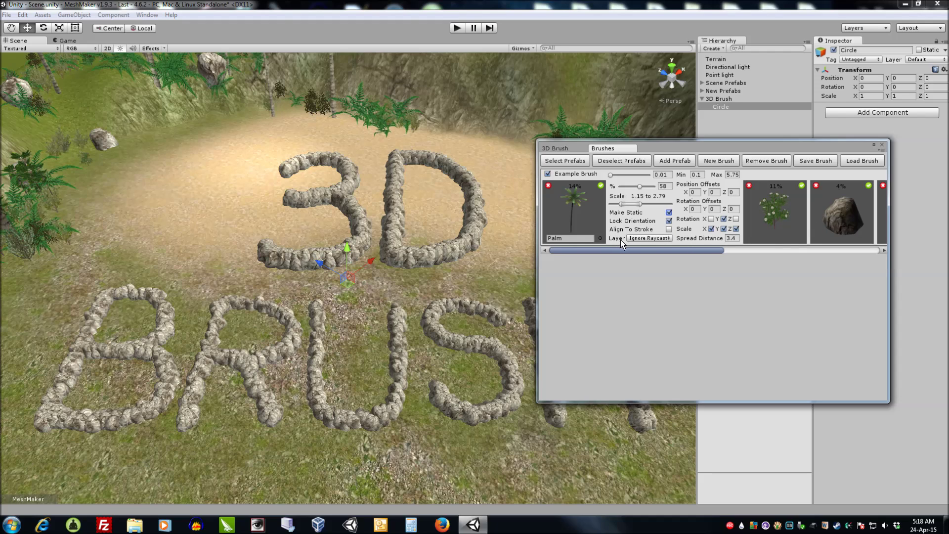
click(644, 238)
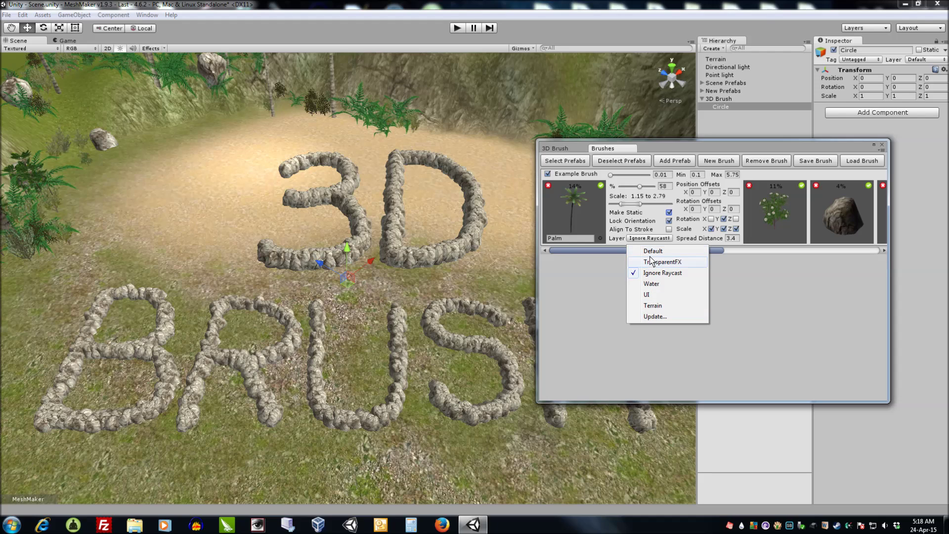
click(654, 150)
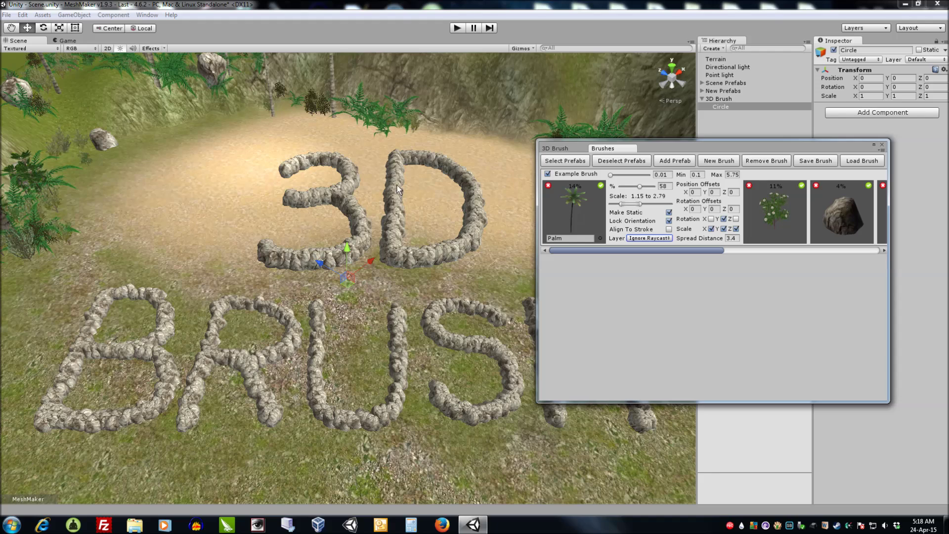
Set the Palm prefab's Y position offset to 0.1 and its spread distance to 4.73.
drag(705, 193, 710, 197)
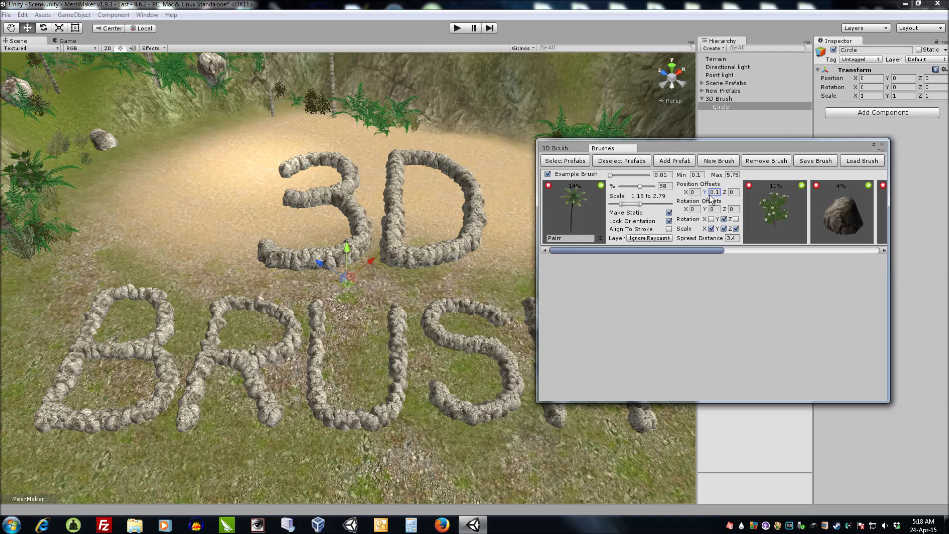
click(724, 219)
click(711, 230)
click(711, 230)
drag(689, 239, 708, 232)
Return to the 3D Brush settings and remove the painted rock lettering from the terrain.
click(565, 150)
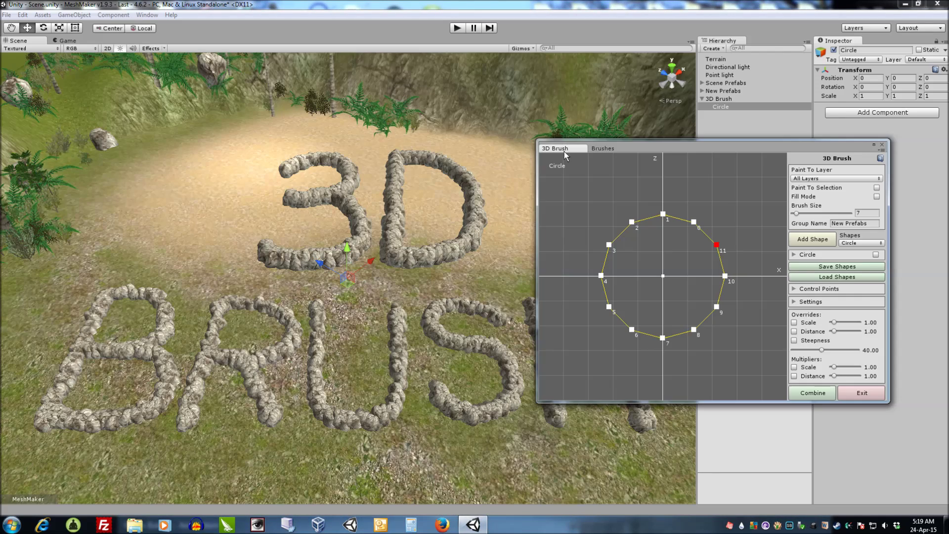
mouse_move(465, 270)
right_down()
mouse_move(423, 267)
mouse_move(420, 256)
right_up()
key(s)
key(w)
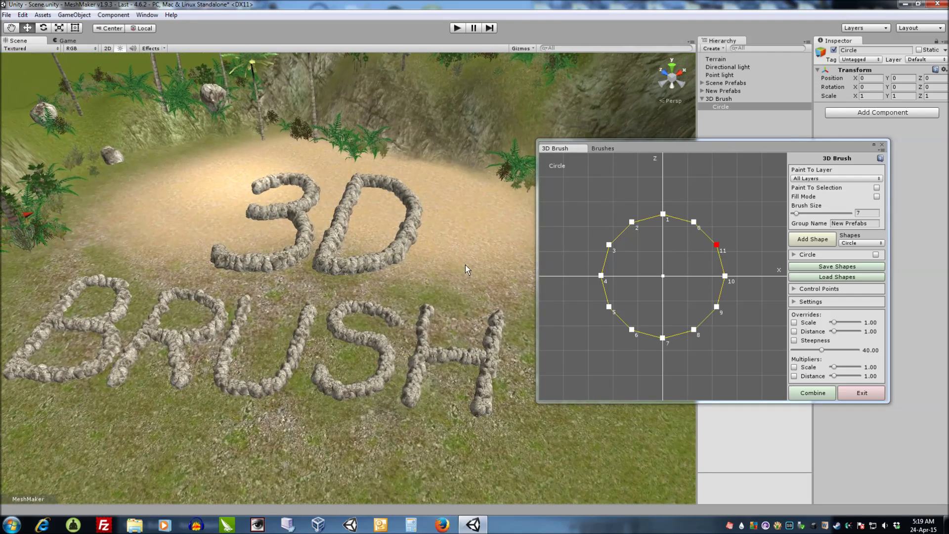
mouse_move(438, 254)
mouse_down()
mouse_move(441, 235)
mouse_move(392, 201)
mouse_move(395, 191)
mouse_move(348, 257)
mouse_move(310, 202)
mouse_move(254, 245)
mouse_move(153, 272)
mouse_move(36, 371)
mouse_move(137, 313)
mouse_move(267, 346)
mouse_move(356, 321)
mouse_move(481, 339)
mouse_move(365, 367)
mouse_up()
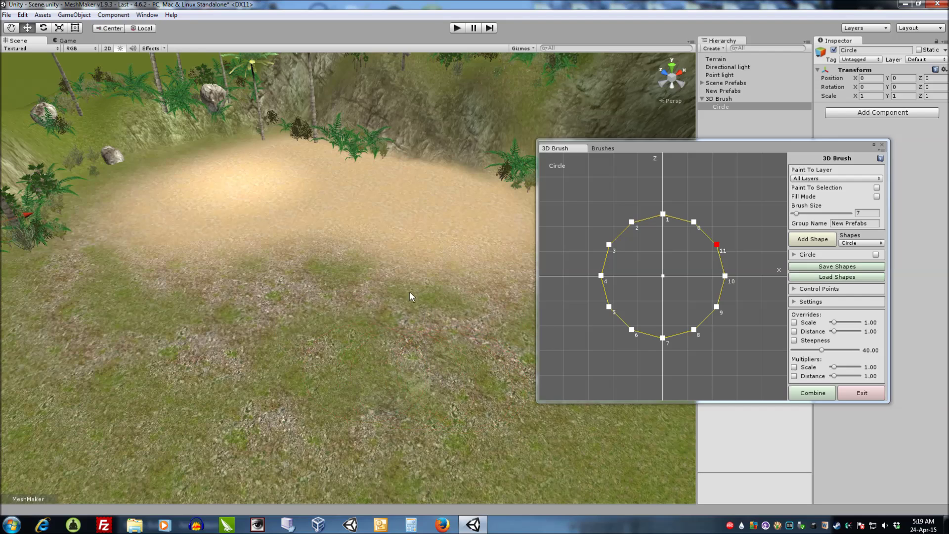
Paint palms, ferns, bushes and rocks across the clearing with Example Brush at brush size 7.
mouse_move(402, 290)
right_down()
mouse_move(387, 298)
mouse_move(424, 320)
right_up()
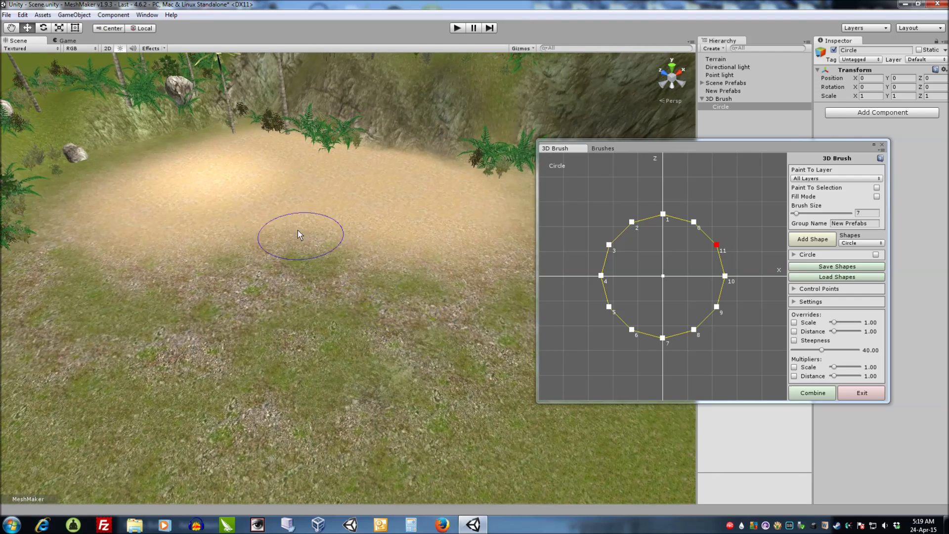
mouse_move(227, 198)
mouse_down()
mouse_move(307, 207)
mouse_move(445, 267)
mouse_move(321, 287)
mouse_move(164, 252)
mouse_move(378, 366)
mouse_up()
mouse_move(379, 366)
right_down()
mouse_move(233, 381)
mouse_move(251, 319)
mouse_move(367, 361)
mouse_move(352, 341)
right_up()
mouse_move(364, 200)
mouse_down()
mouse_move(405, 331)
mouse_move(367, 282)
mouse_move(363, 257)
mouse_up()
click(603, 149)
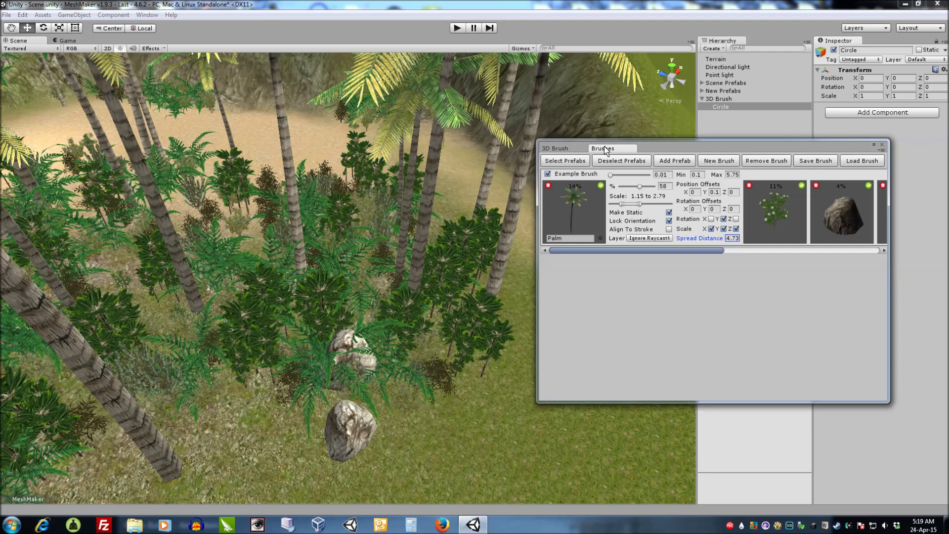
click(556, 149)
scroll(420, 248, down, 6)
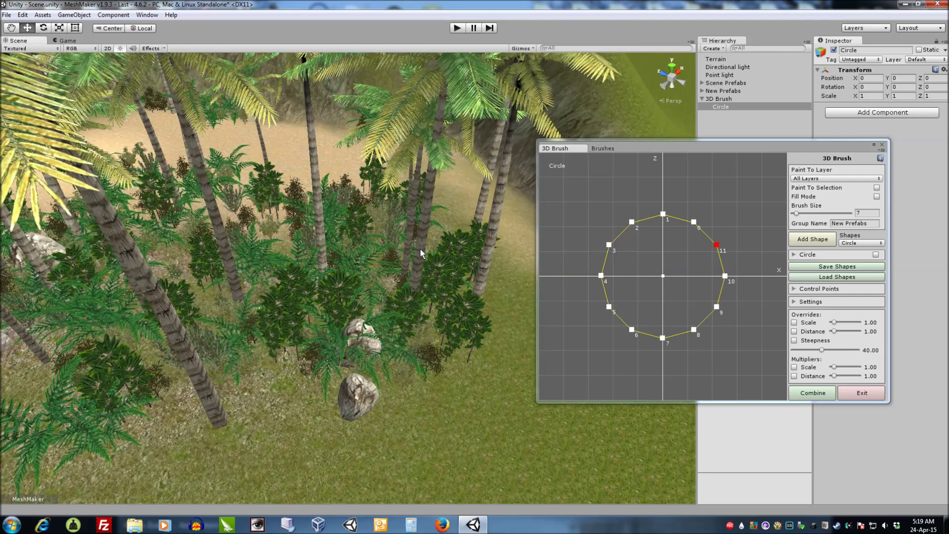
Undo the painted vegetation strokes and move the 3D Brush window slightly off the clearing.
key(ctrl+z)
key(ctrl+z)
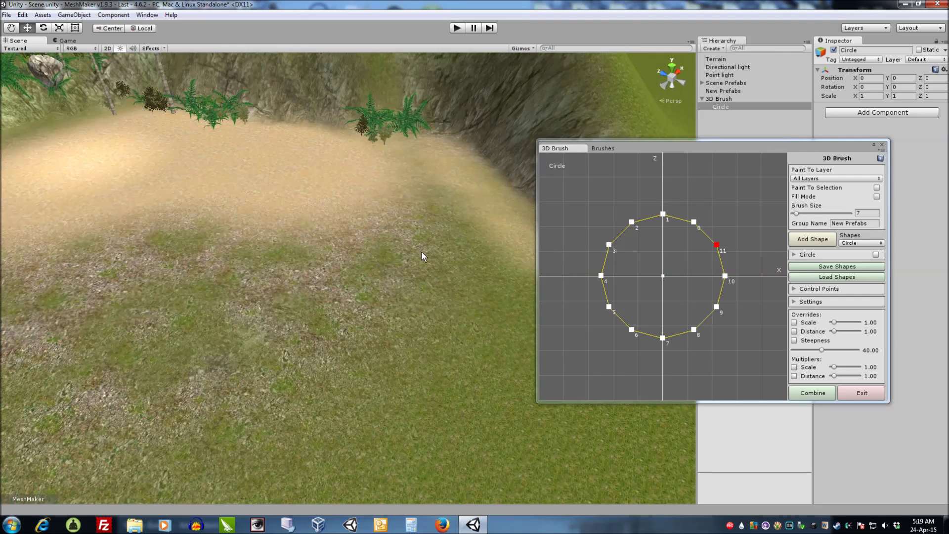
mouse_move(420, 250)
right_down()
mouse_move(367, 252)
mouse_move(387, 254)
right_up()
drag(642, 149, 664, 152)
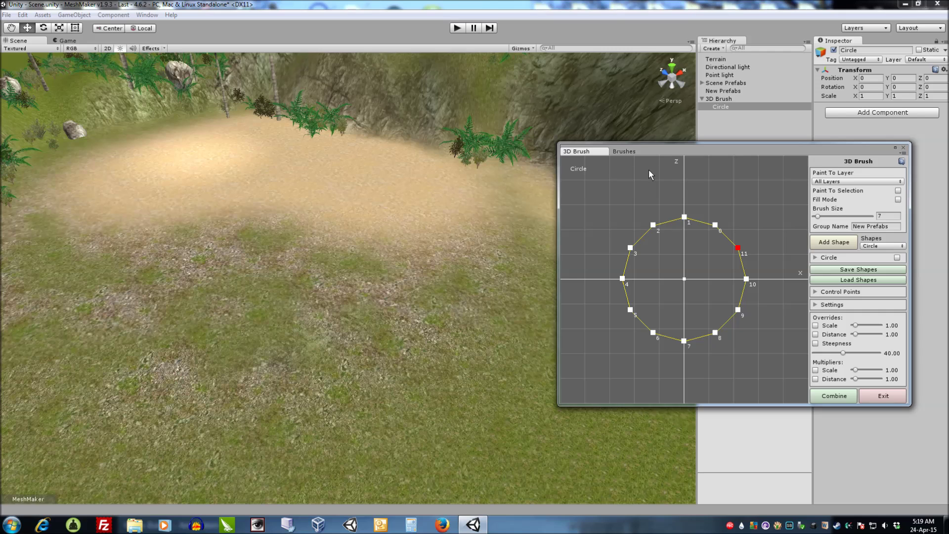
Try painting another patch of palms and bushes on the clearing and undo it.
click(484, 204)
scroll(458, 229, up, 3)
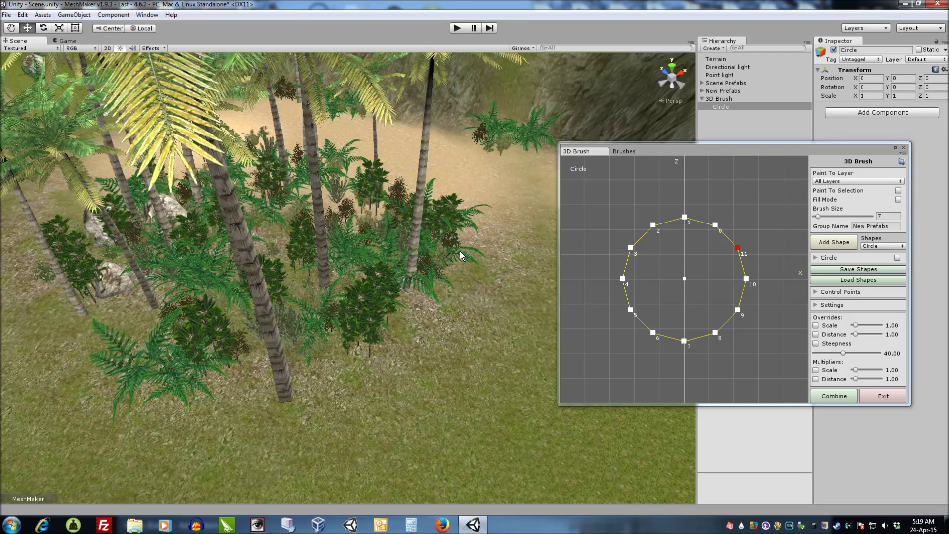
scroll(462, 316, down, 4)
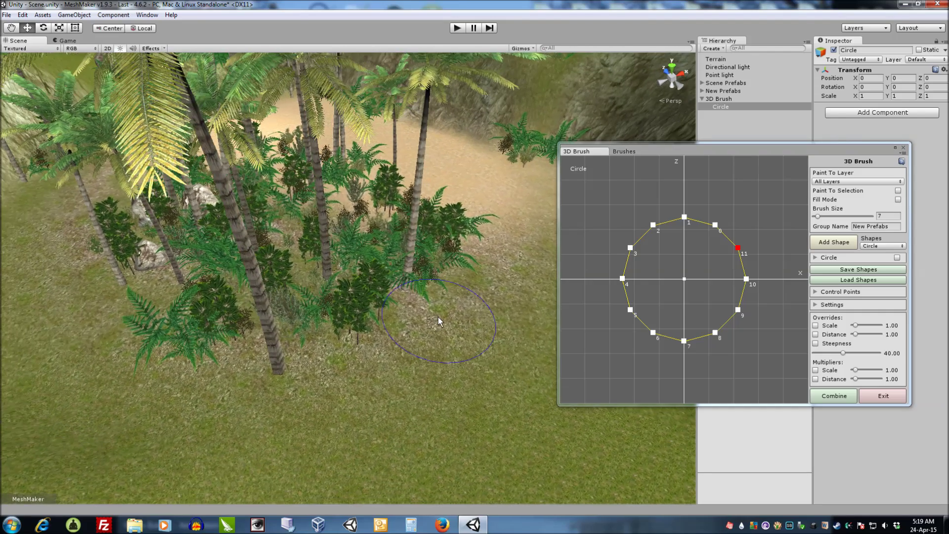
key(ctrl+z)
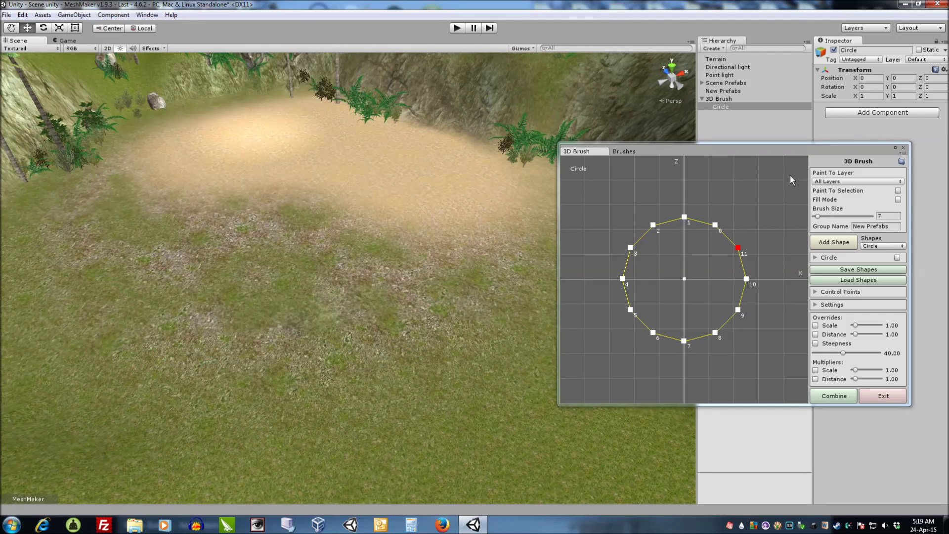
Review the Paint To Layer options, keep All Layers, and enable Paint To Selection.
drag(764, 153, 742, 153)
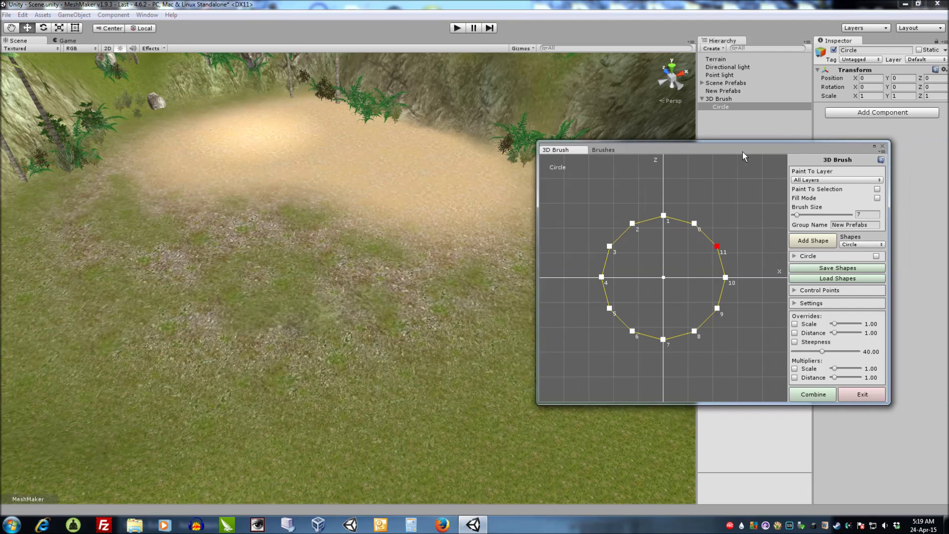
click(813, 180)
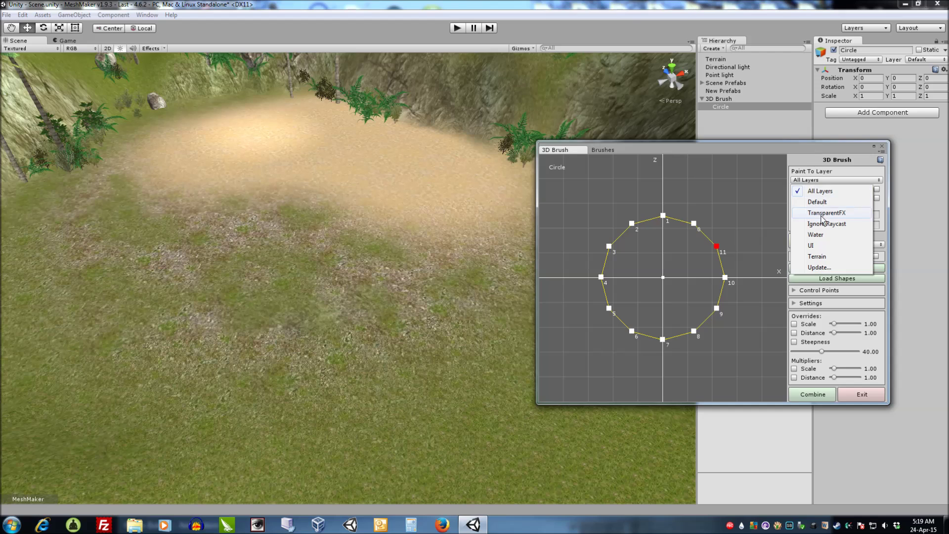
click(808, 177)
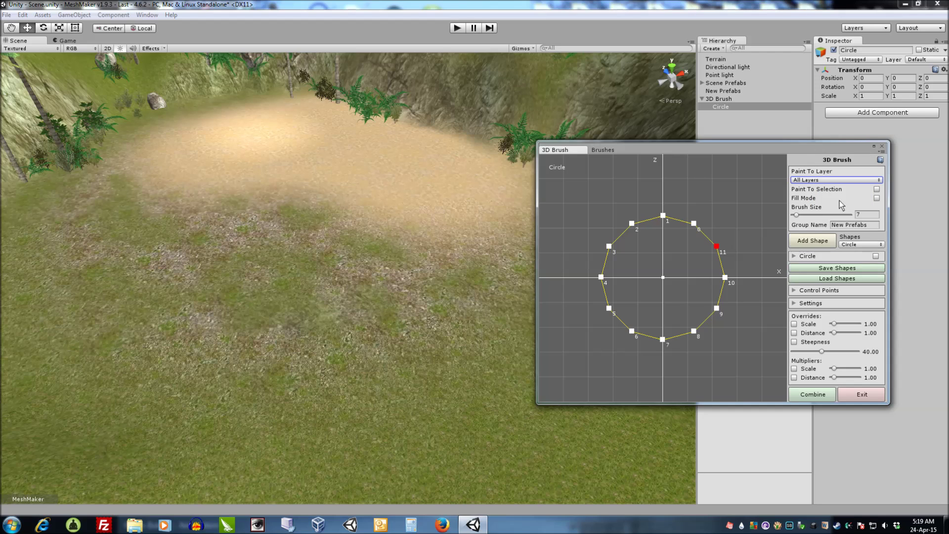
click(877, 189)
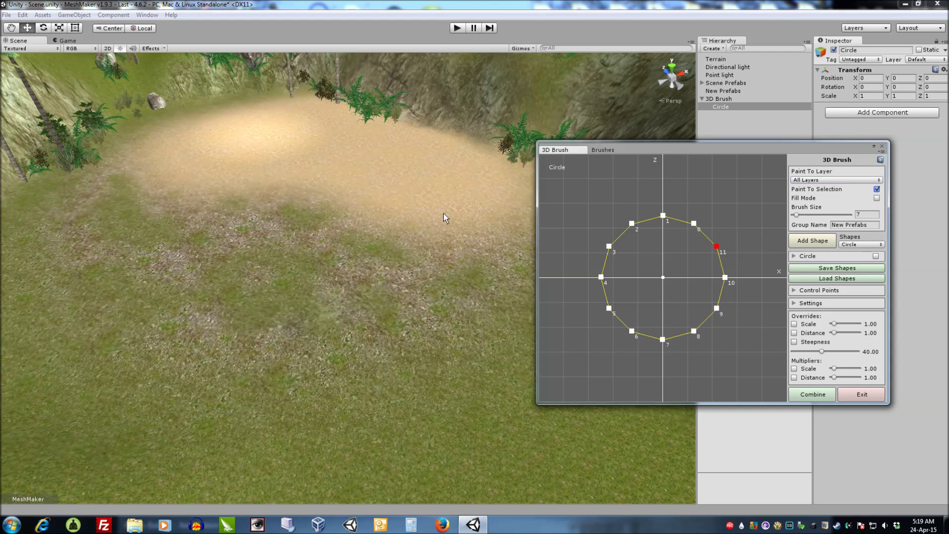
Add a cube to the scene and raise it above the sand to a Y position of 10.16.
scroll(445, 214, down, 3)
click(74, 15)
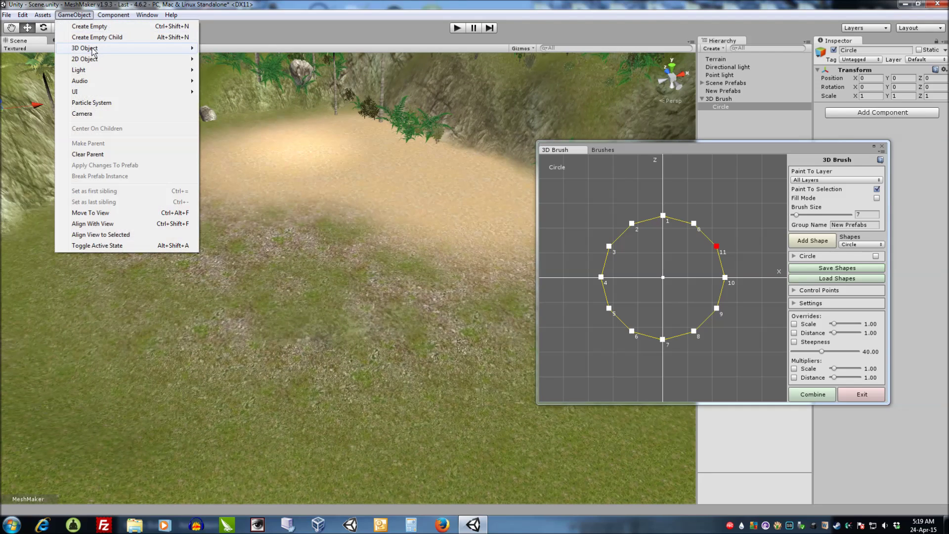
mouse_move(93, 49)
click(224, 49)
scroll(363, 283, up, 2)
middle_drag(363, 283, 346, 267)
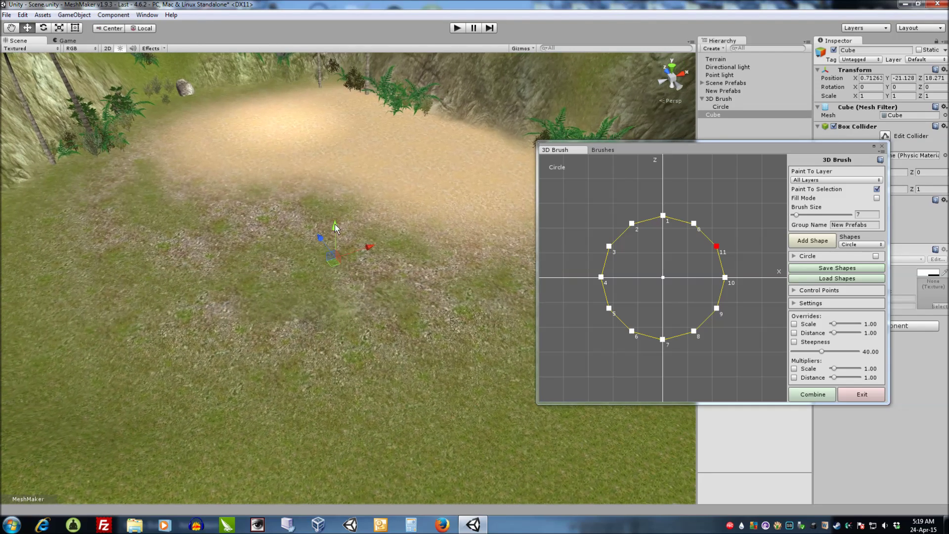
drag(335, 224, 333, 75)
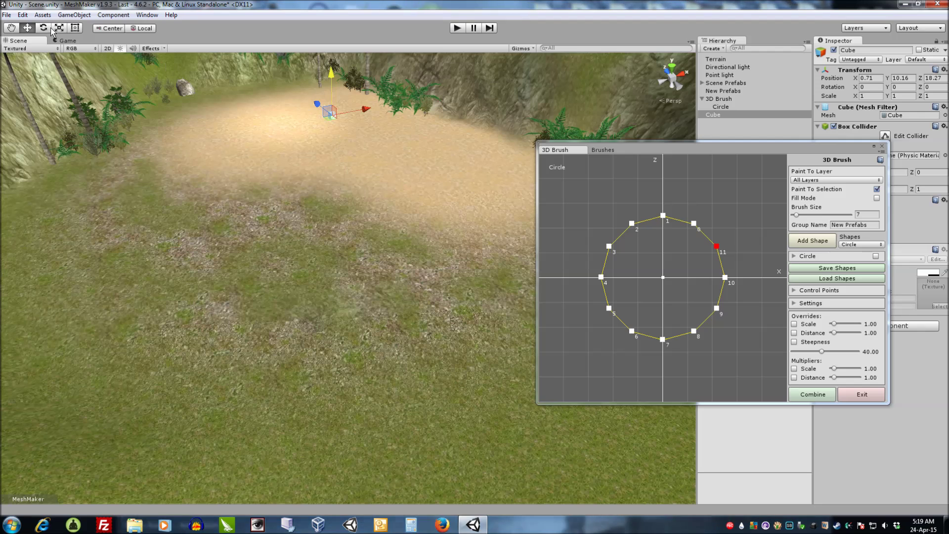
Scale the cube uniformly to about 16.66.
key(r)
drag(332, 115, 593, 86)
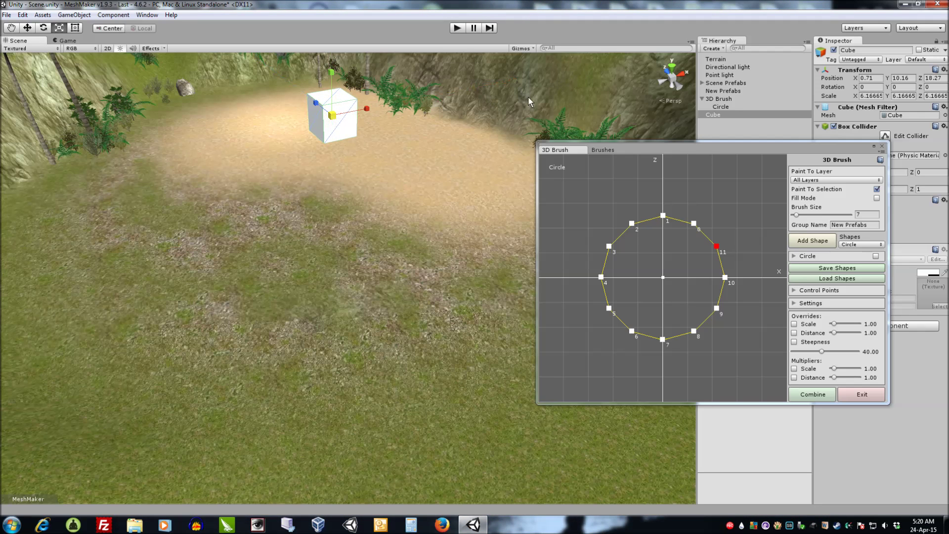
drag(332, 115, 411, 118)
right_drag(415, 218, 440, 196)
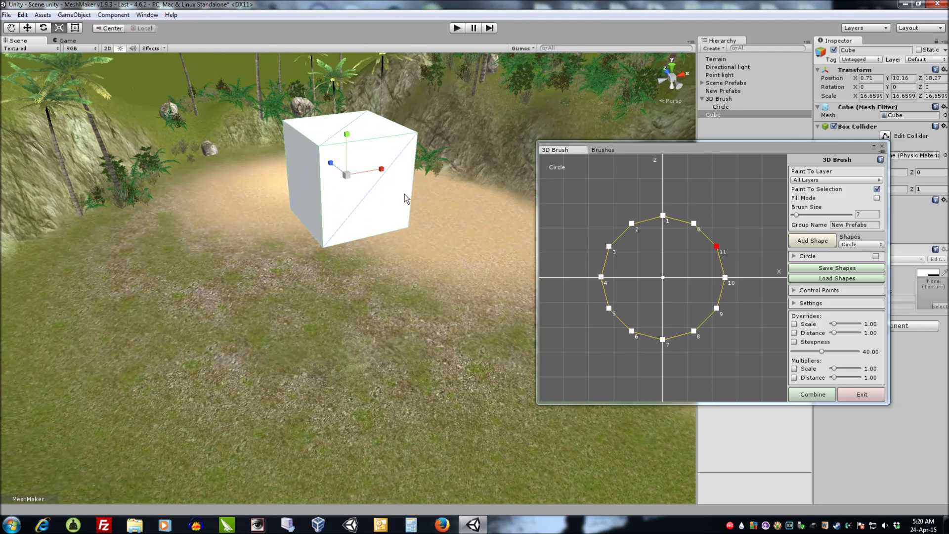
Paint vegetation over the selected cube's faces, and undo the painting together with the cube's scaling and move.
key(w)
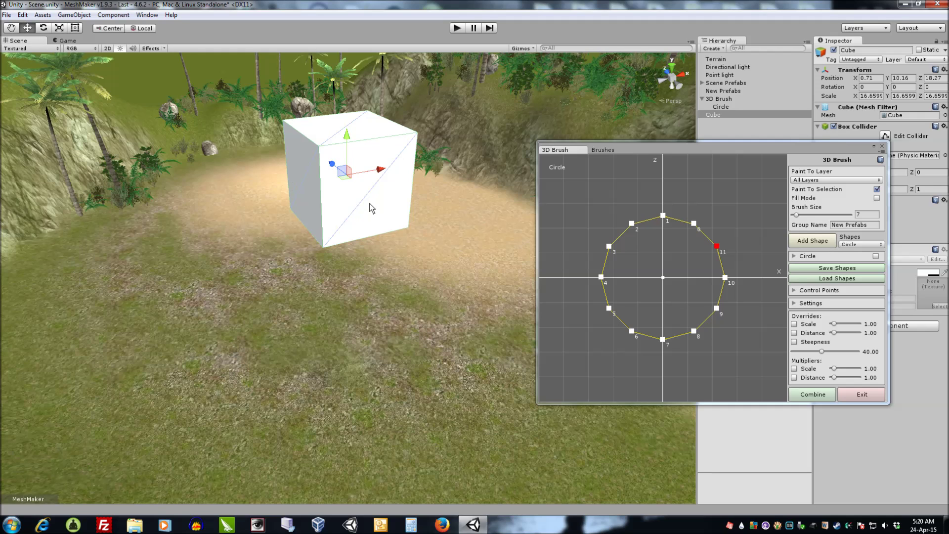
mouse_move(372, 206)
mouse_down()
mouse_move(375, 191)
mouse_move(309, 141)
mouse_move(303, 206)
mouse_move(352, 190)
mouse_move(303, 155)
mouse_up()
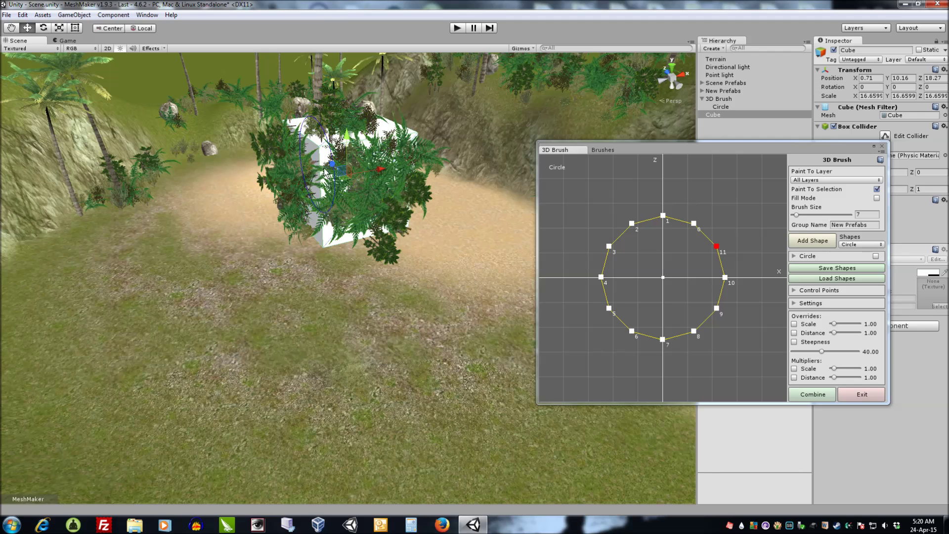
key(ctrl+z)
key(ctrl+z)
key(ctrl+z)
key(ctrl+z)
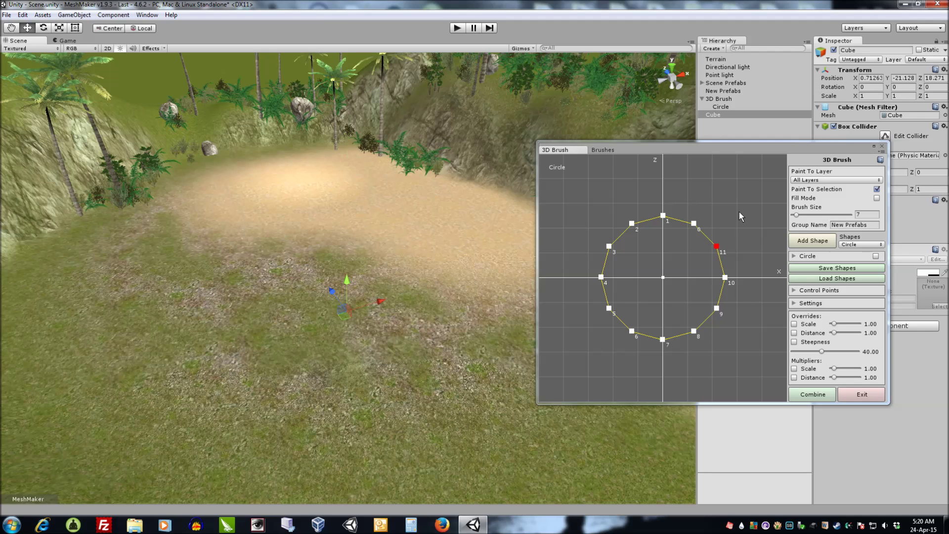
Enable Fill Mode, select the terrain and fill one brush area of the clearing with vegetation.
click(877, 198)
click(374, 254)
click(359, 243)
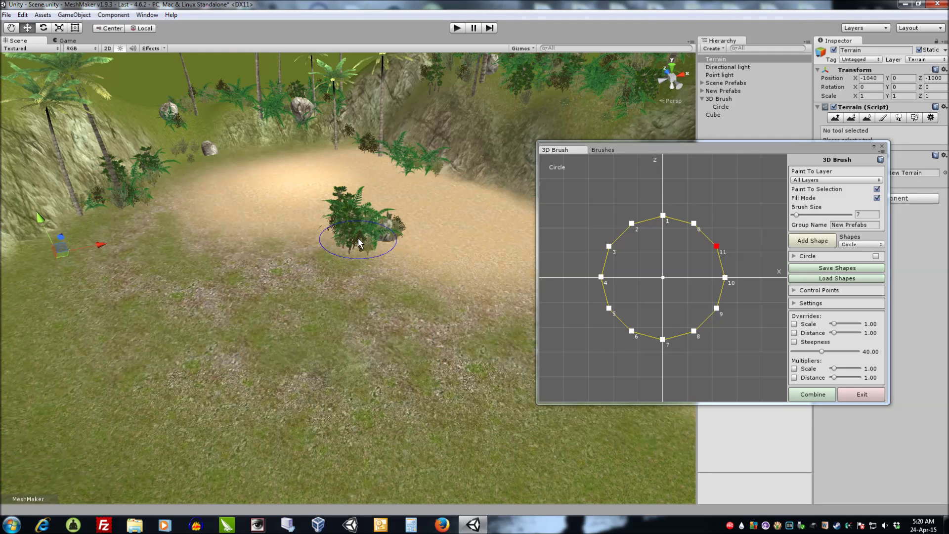
Fill the area around the sandy clearing's near edge with dense vegetation using several Fill Mode brush strokes.
click(290, 262)
click(410, 295)
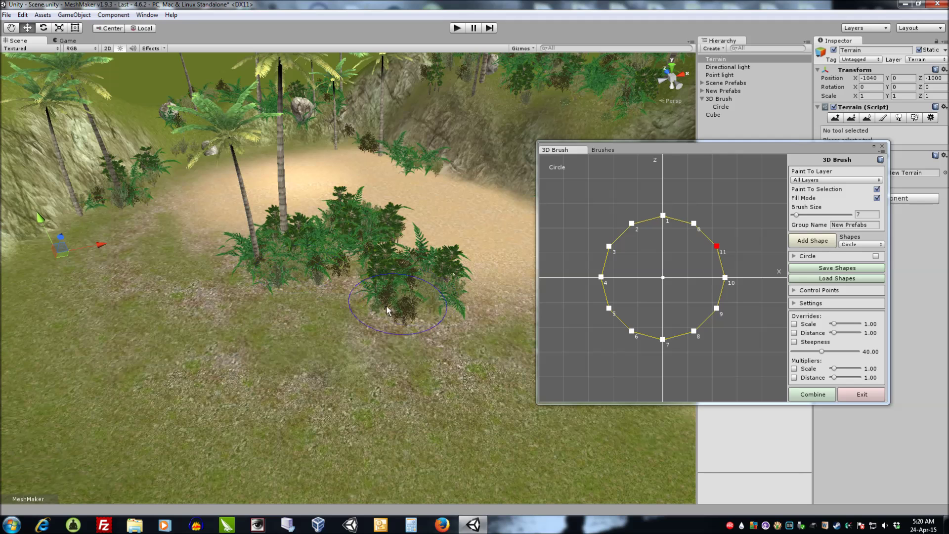
mouse_move(387, 311)
mouse_down()
mouse_move(295, 349)
mouse_move(171, 302)
mouse_move(225, 376)
mouse_move(470, 287)
mouse_move(357, 203)
mouse_move(320, 217)
mouse_move(335, 272)
mouse_move(361, 280)
mouse_up()
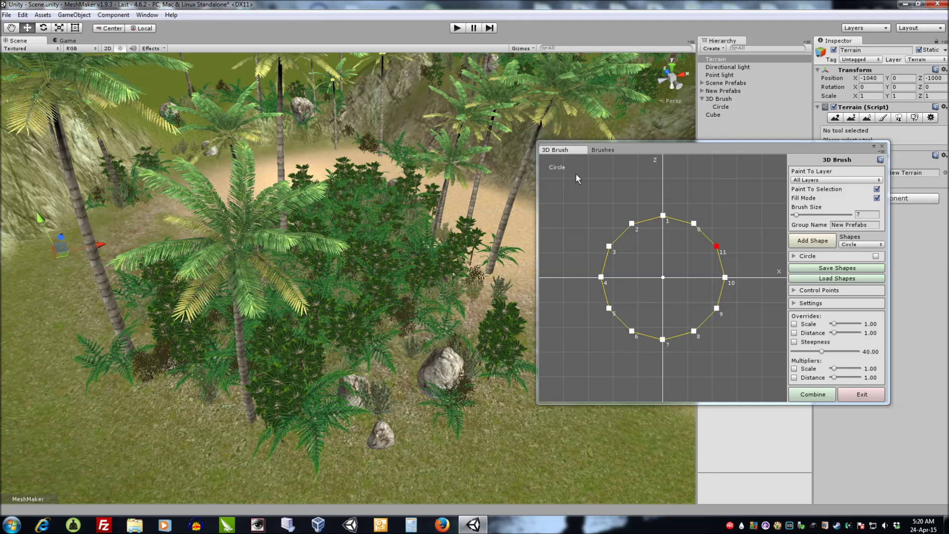
Show the Palm prefab's brush settings, and extend the Fill Mode vegetation over the grass beside the planted area.
click(603, 149)
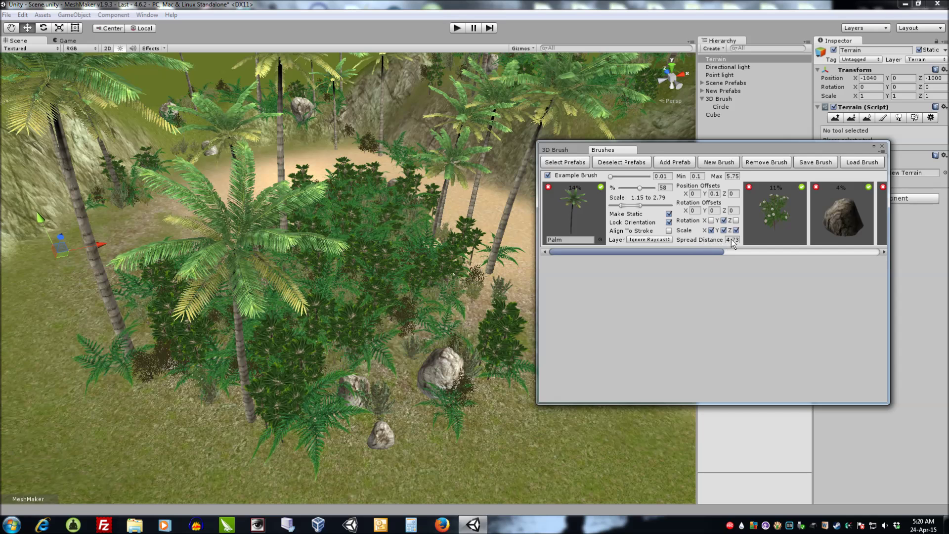
mouse_move(482, 254)
right_down()
mouse_move(346, 302)
mouse_move(246, 282)
right_up()
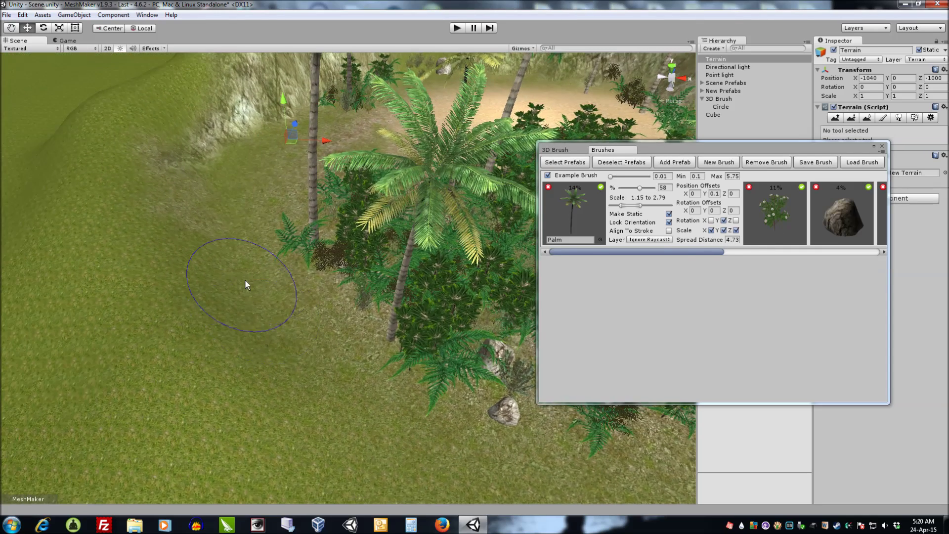
click(246, 282)
click(246, 279)
click(245, 280)
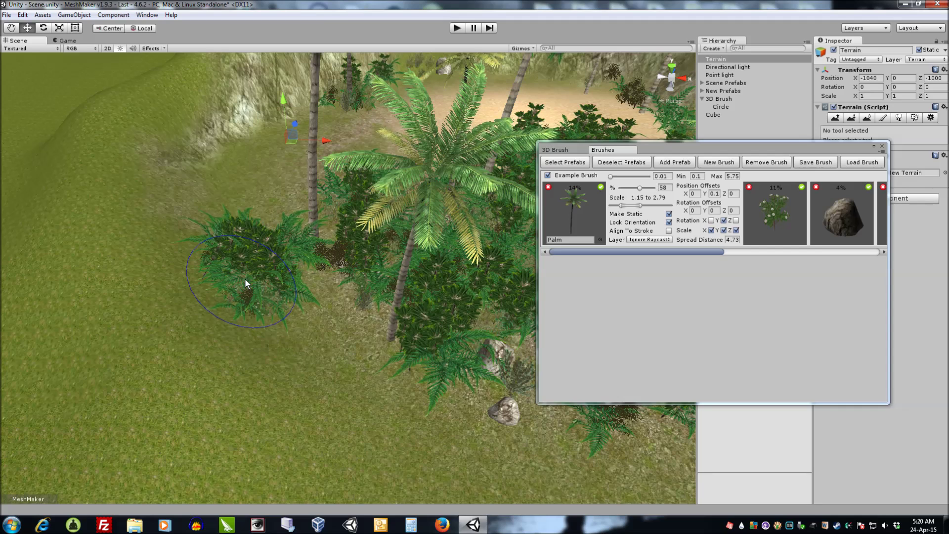
click(246, 280)
drag(244, 280, 321, 309)
mouse_move(321, 309)
right_down()
mouse_move(436, 399)
mouse_move(475, 383)
mouse_move(474, 367)
right_up()
key(w)
click(315, 294)
drag(315, 294, 317, 297)
mouse_move(316, 297)
right_down()
mouse_move(391, 337)
mouse_move(361, 311)
right_up()
mouse_move(361, 316)
mouse_down()
mouse_move(352, 290)
mouse_move(388, 364)
mouse_up()
right_drag(389, 363, 465, 297)
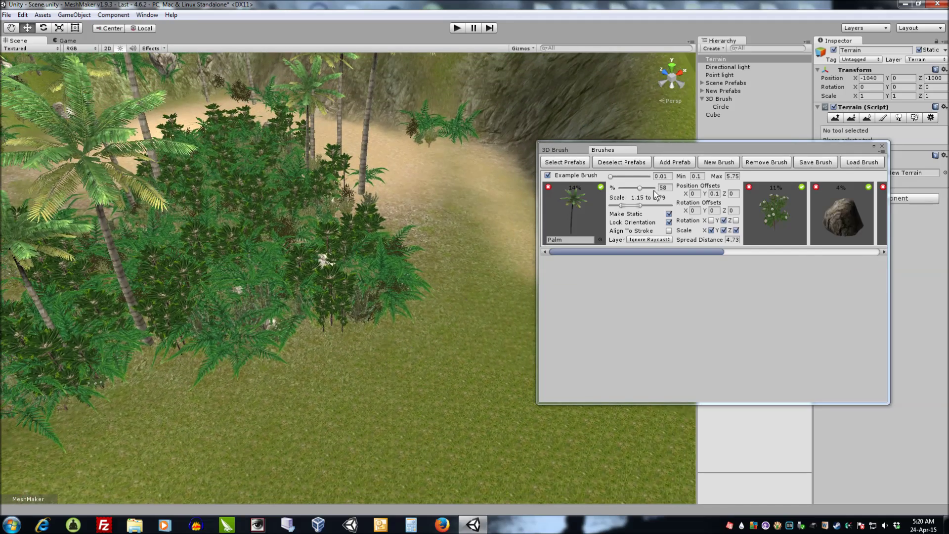
Return to the 3D Brush settings and erase the painted vegetation from the clearing and neighbouring grass with the brush.
click(556, 149)
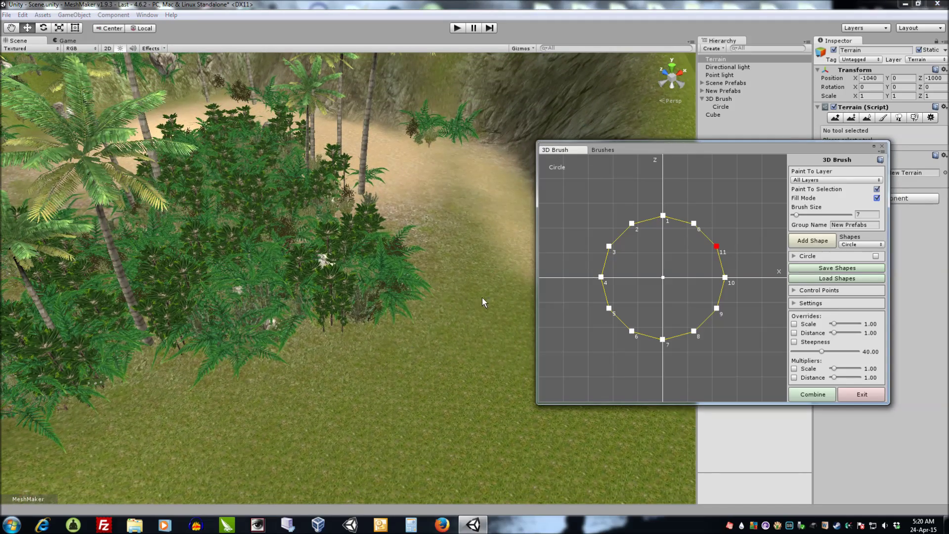
right_drag(482, 298, 402, 309)
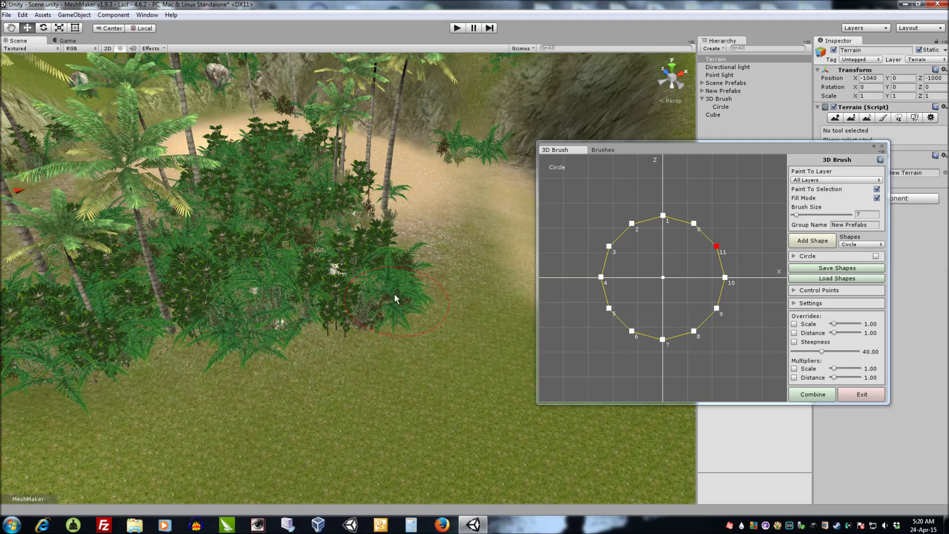
mouse_move(393, 292)
shift+mouse_down()
mouse_move(353, 229)
mouse_move(304, 260)
mouse_move(322, 154)
shift+mouse_up()
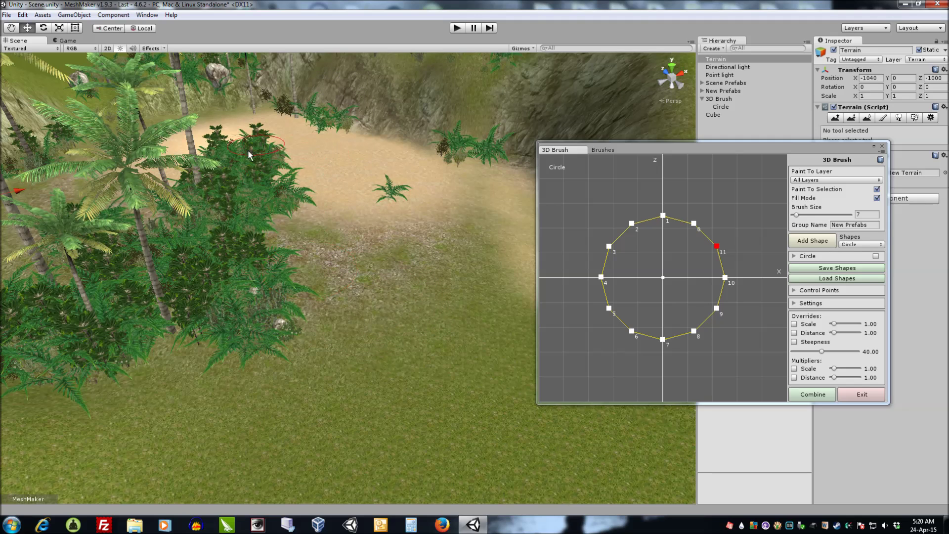
mouse_move(251, 176)
shift+mouse_down()
mouse_move(215, 224)
mouse_move(289, 164)
shift+mouse_up()
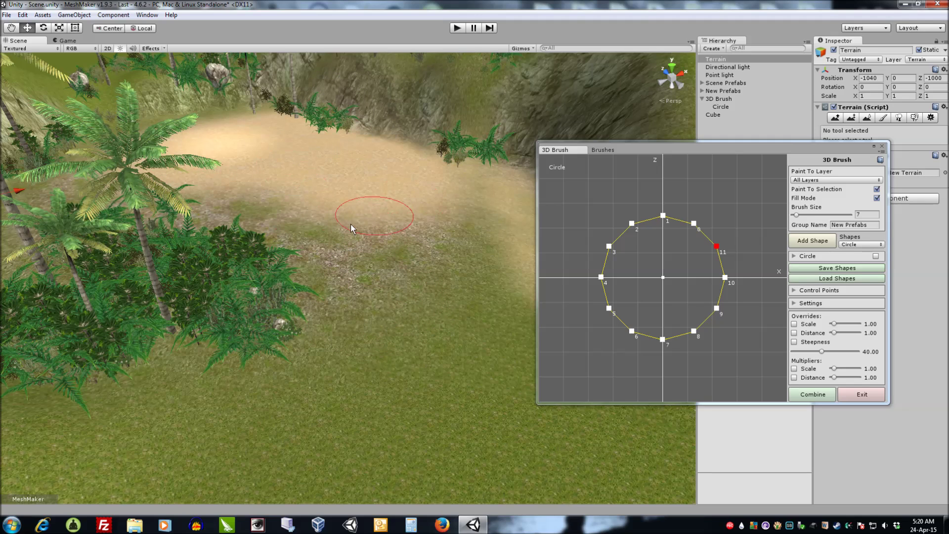
mouse_move(351, 224)
shift+mouse_down()
mouse_move(259, 281)
mouse_move(177, 248)
mouse_move(96, 363)
mouse_move(62, 334)
mouse_move(112, 333)
mouse_move(68, 319)
shift+mouse_up()
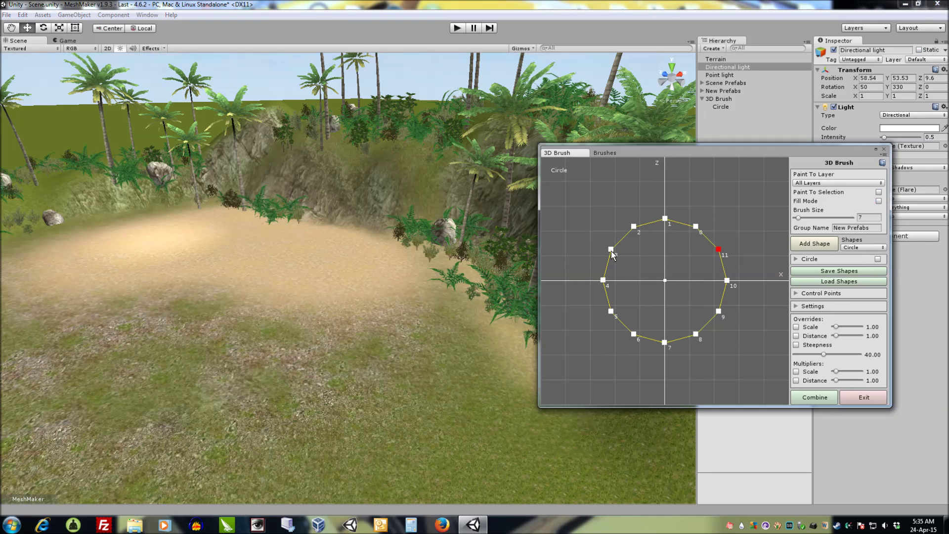
Pull control points 3, 5 and 0 of the Circle shape outward to form pointed corners.
drag(611, 250, 580, 197)
drag(612, 312, 571, 373)
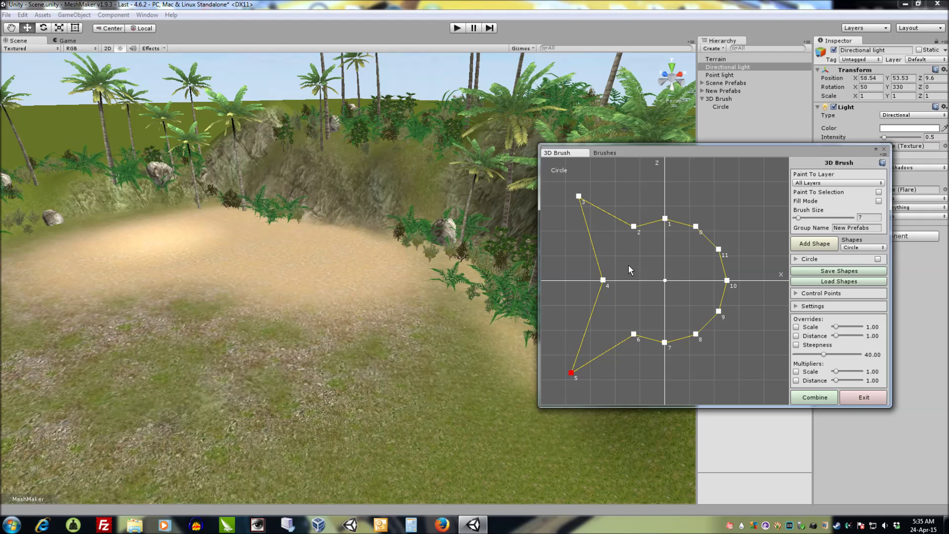
drag(696, 226, 734, 183)
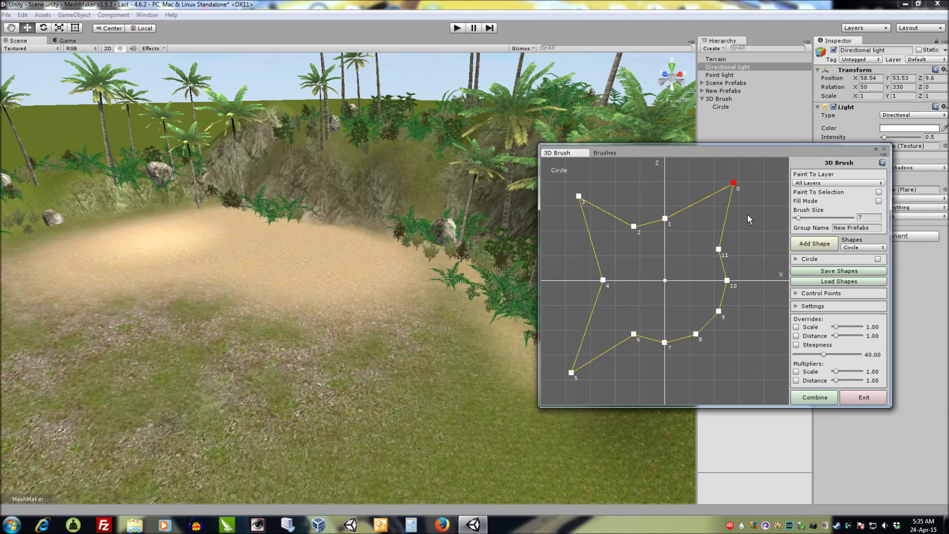
Change the point type of control points 0 and 11 so the outline curves through them.
click(799, 295)
click(840, 354)
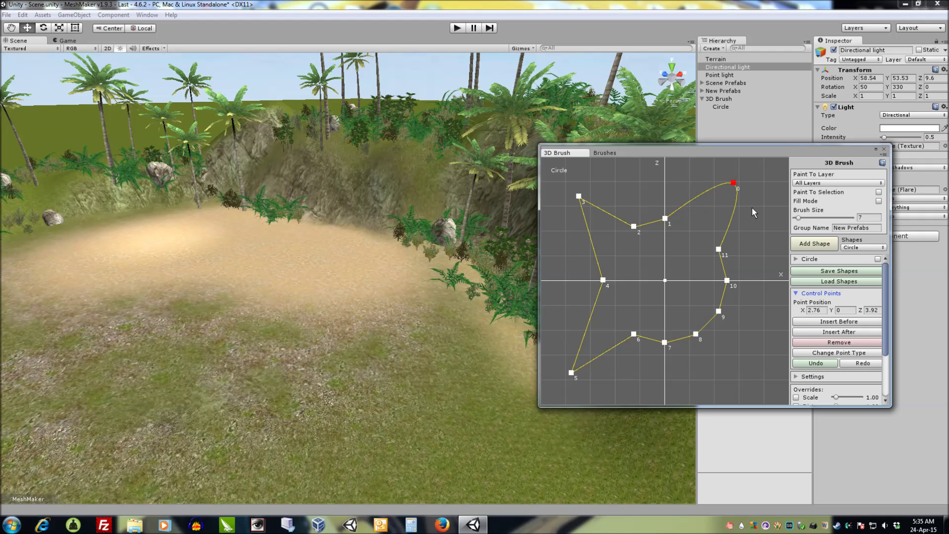
click(720, 251)
click(824, 353)
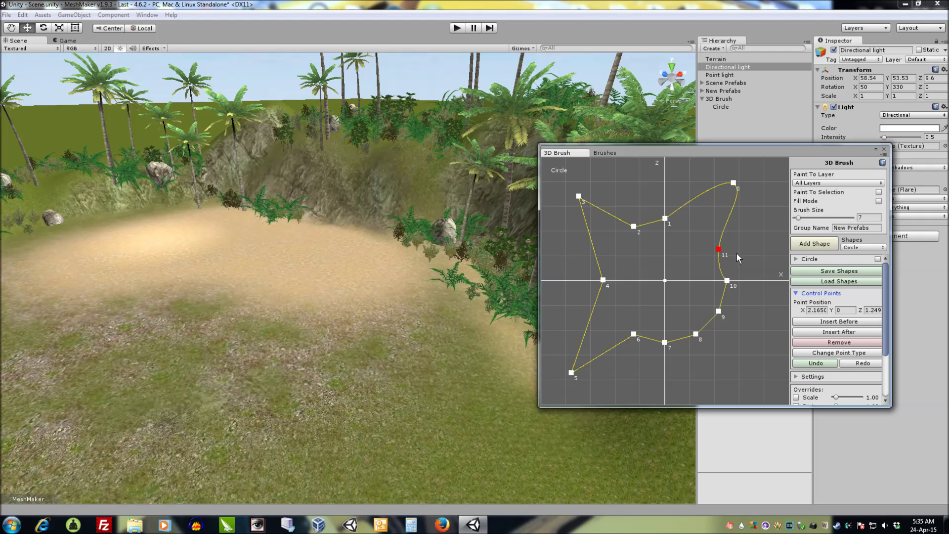
Move points 11, 10 and 2 outward to about (4.24, 2.02), (4.3, -1.26) and (-0.86, 4.26) in X and Z, and change point 2's type.
drag(718, 249, 771, 232)
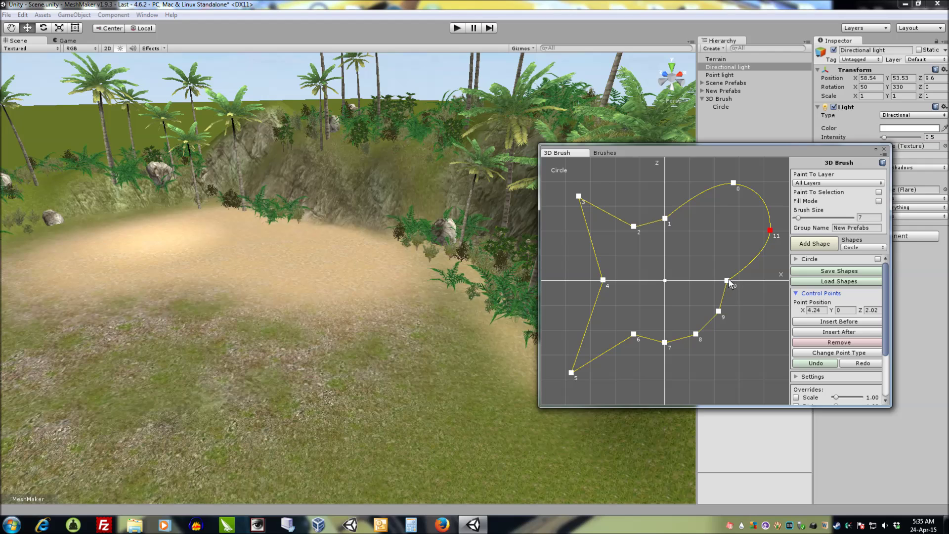
drag(728, 281, 772, 312)
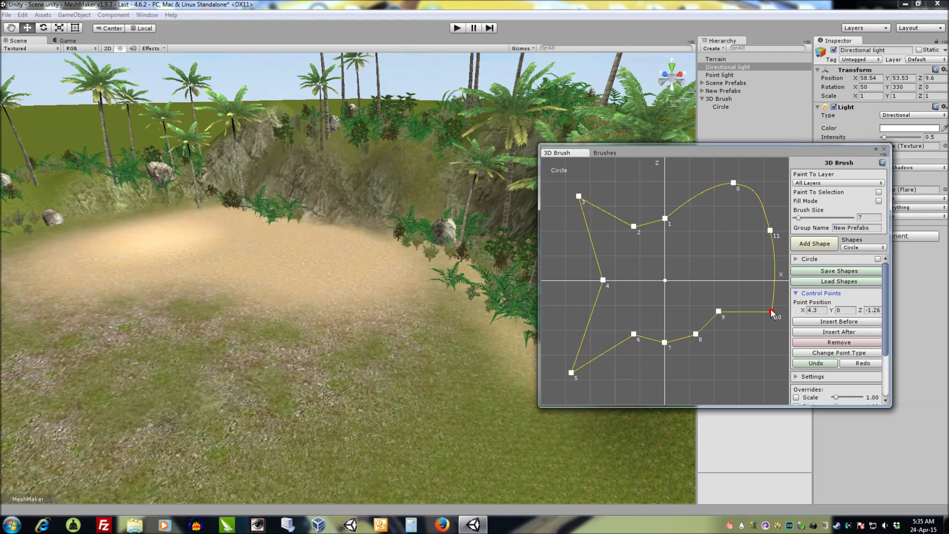
drag(634, 227, 644, 175)
click(832, 353)
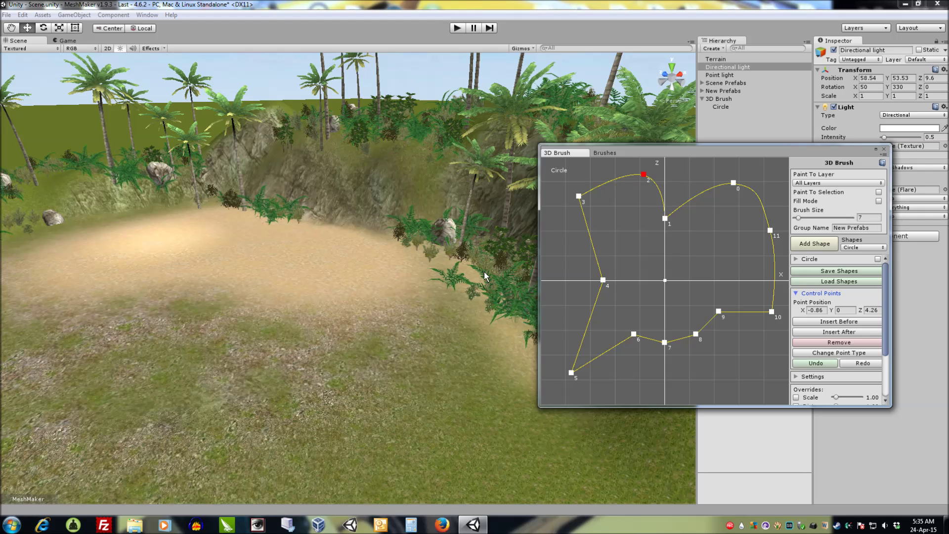
Enable the reshaped Circle shape in the scene and select the terrain.
mouse_move(484, 271)
right_down()
mouse_move(428, 297)
mouse_move(333, 288)
right_up()
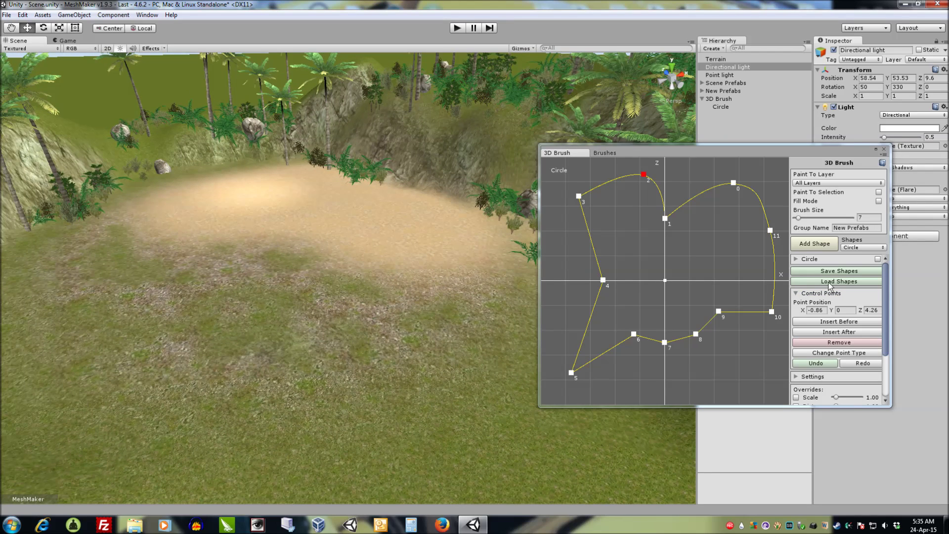
click(878, 259)
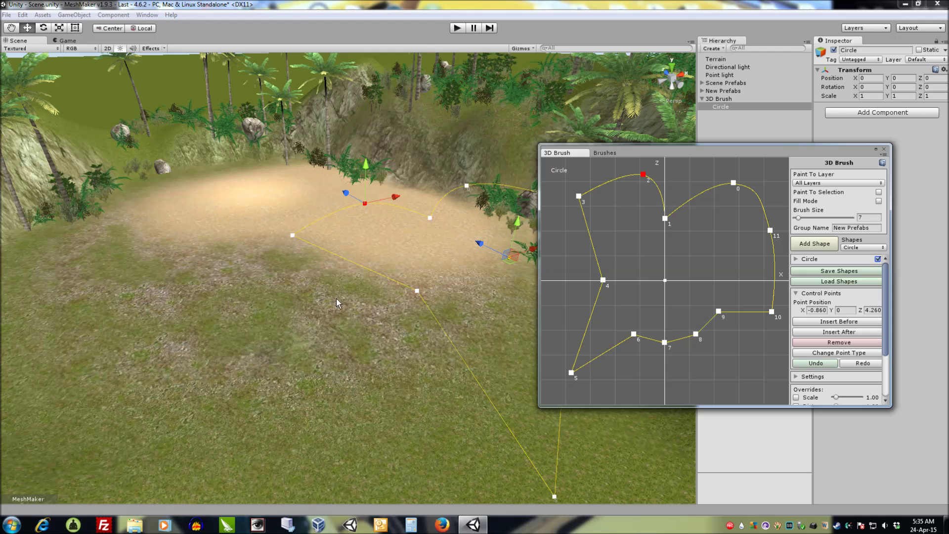
right_drag(336, 298, 404, 310)
click(299, 274)
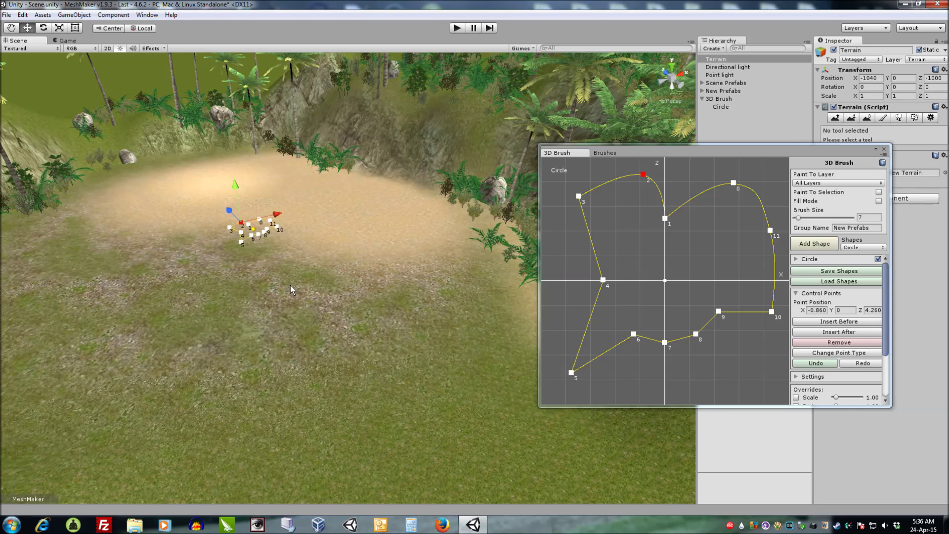
Scale the 3D Brush object uniformly to about 6.26 on the terrain.
key(r)
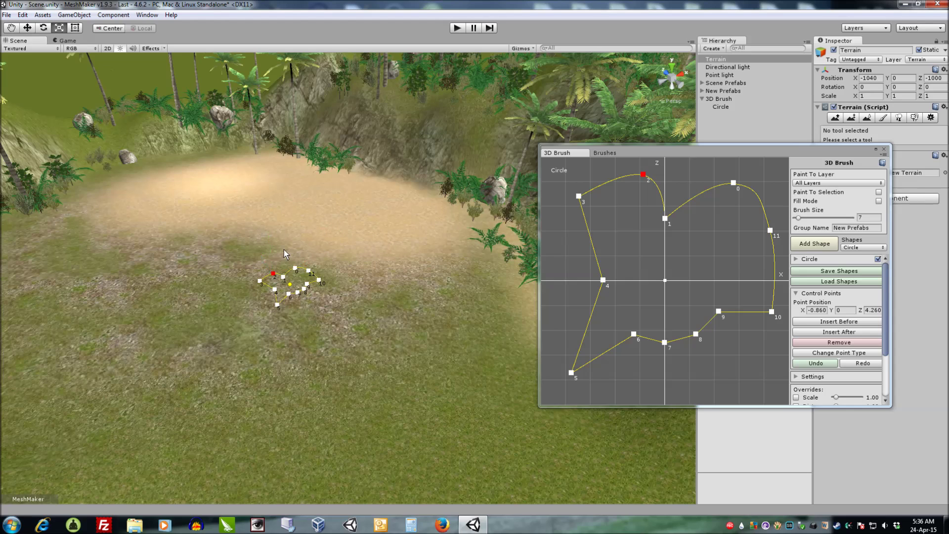
click(718, 99)
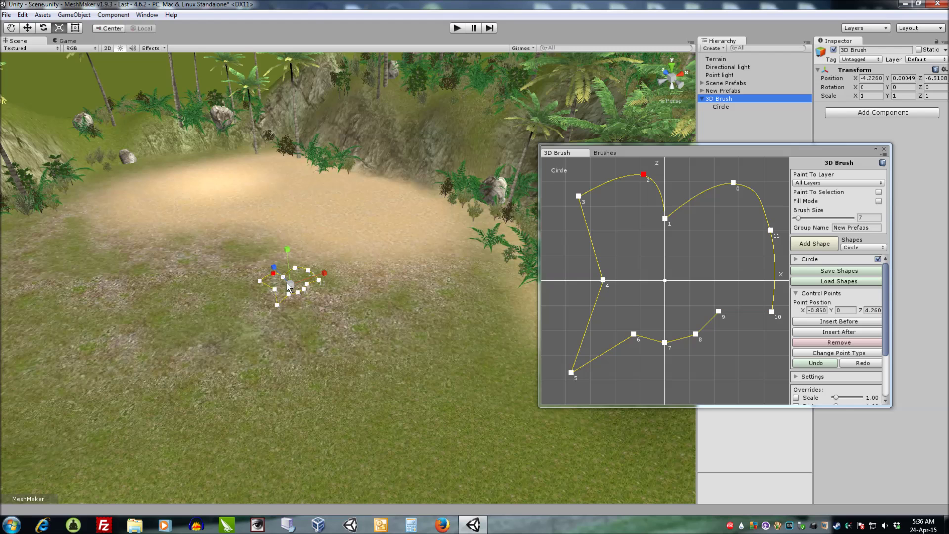
mouse_move(288, 286)
mouse_down()
mouse_move(531, 123)
mouse_move(419, 307)
mouse_up()
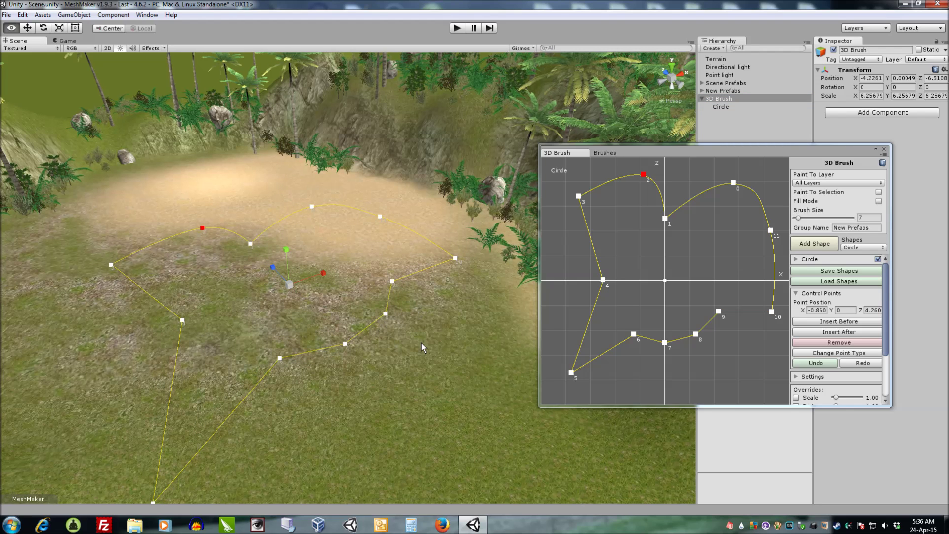
Select the terrain, paint vegetation within the Circle shape's outline, and undo the painting.
scroll(421, 343, up, 2)
click(359, 216)
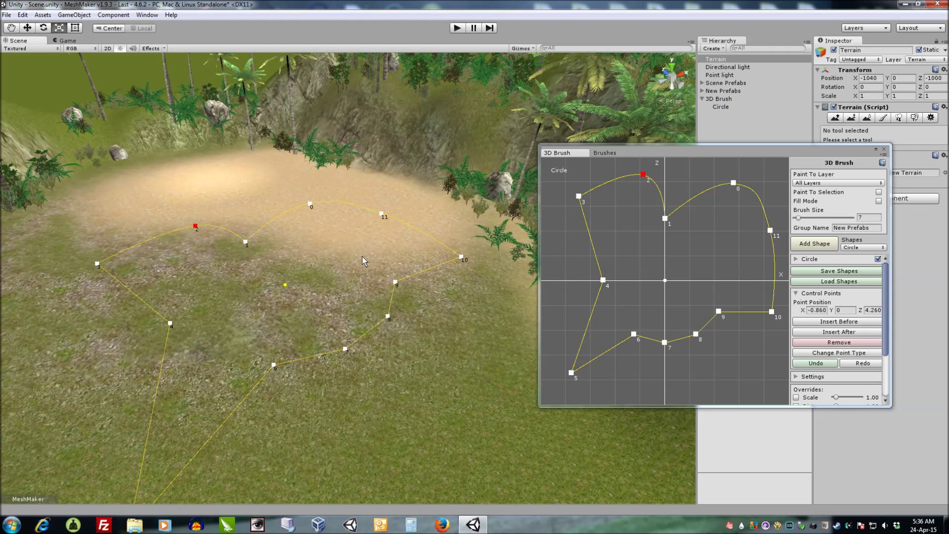
mouse_move(381, 225)
shift+mouse_down()
mouse_move(363, 296)
mouse_move(334, 341)
mouse_move(247, 319)
mouse_move(198, 324)
mouse_move(345, 319)
shift+mouse_up()
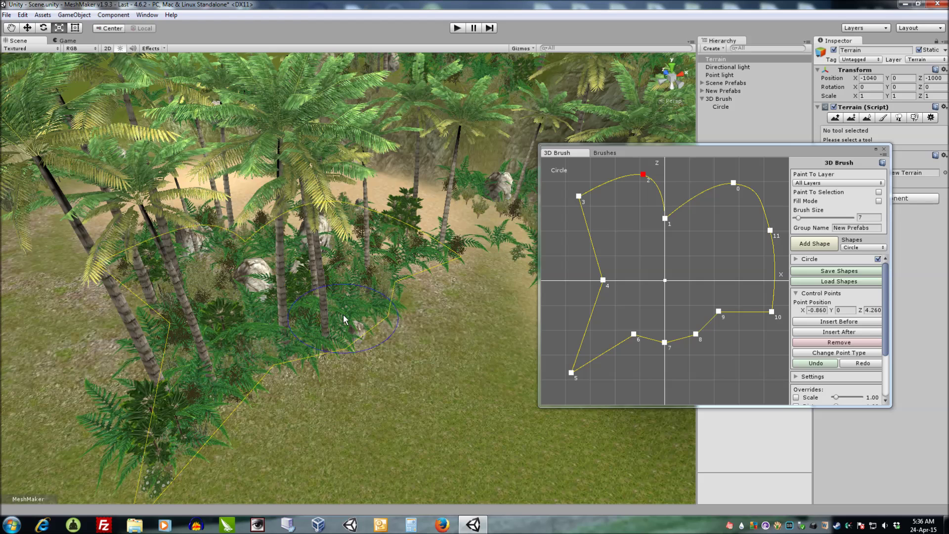
key(ctrl+z)
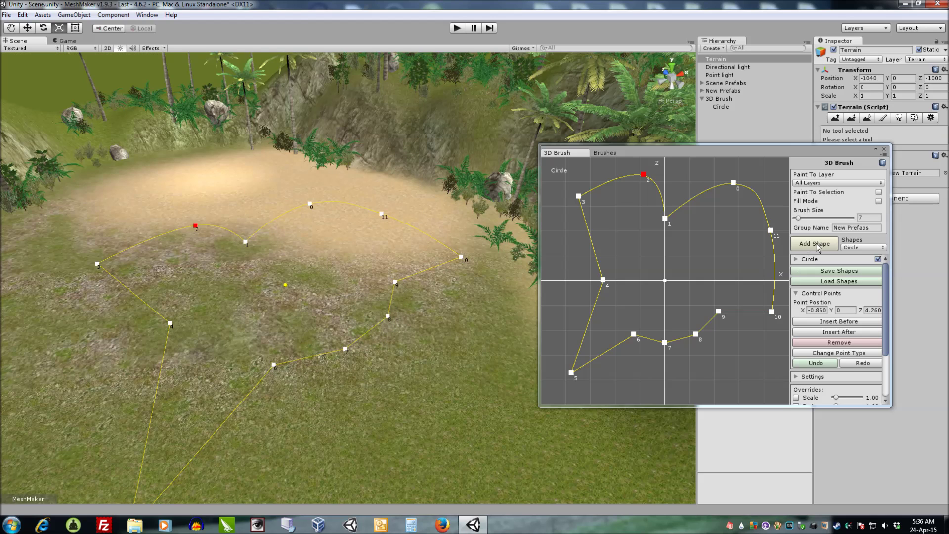
Add a Rectangle shape to the 3D Brush and enable it.
click(852, 248)
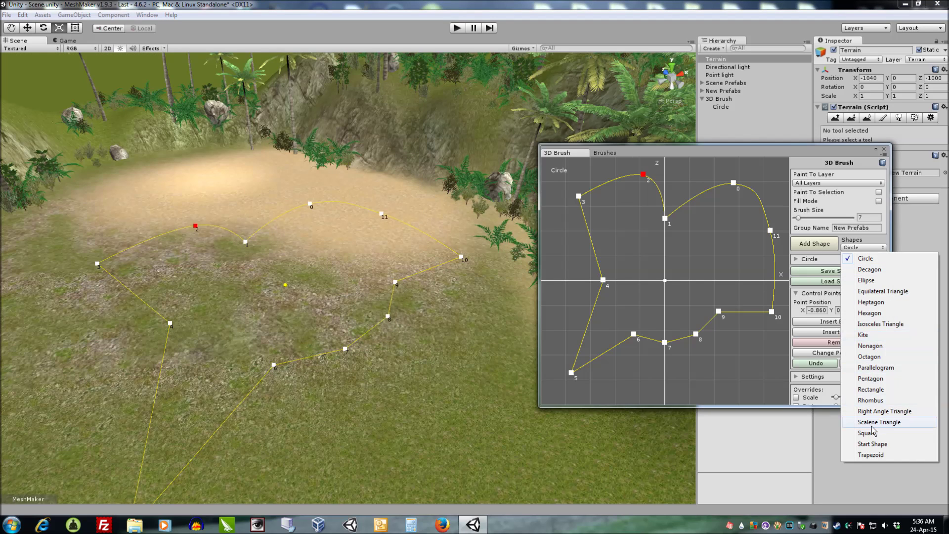
click(869, 390)
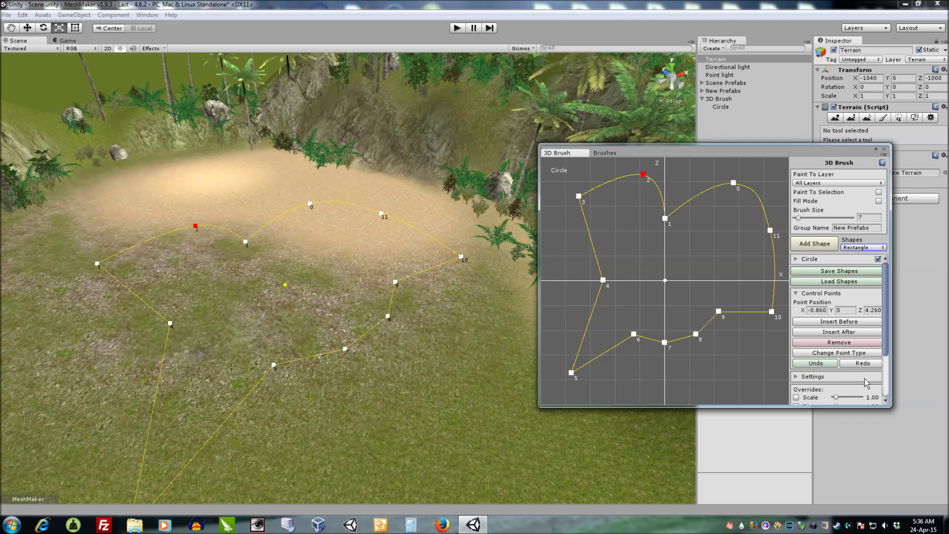
click(815, 243)
click(878, 271)
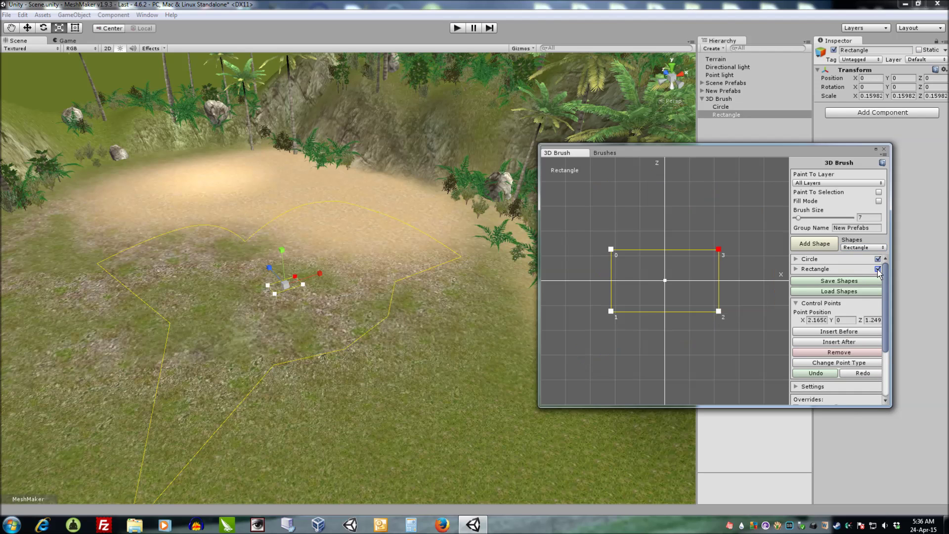
Scale the Rectangle shape uniformly to about 1.03 and turn off its Inclusive option.
drag(285, 286, 301, 266)
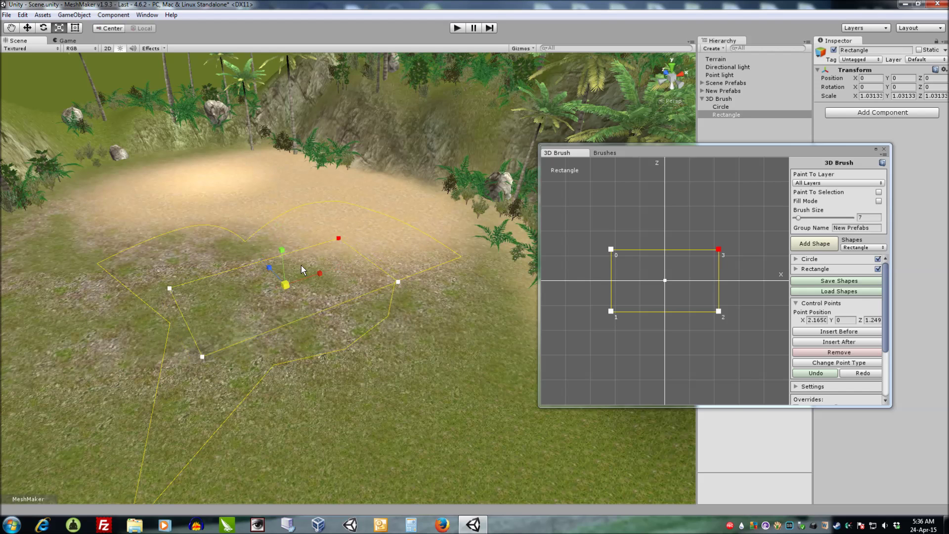
click(796, 270)
click(878, 289)
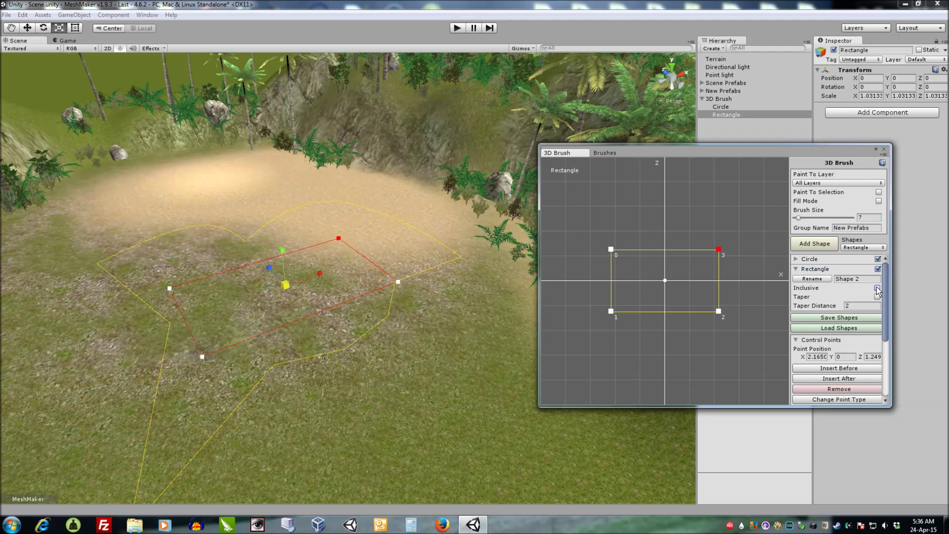
Paint vegetation inside the Circle shape around the excluded rectangle, switch to the Move tool and undo the painting.
right_drag(439, 326, 433, 333)
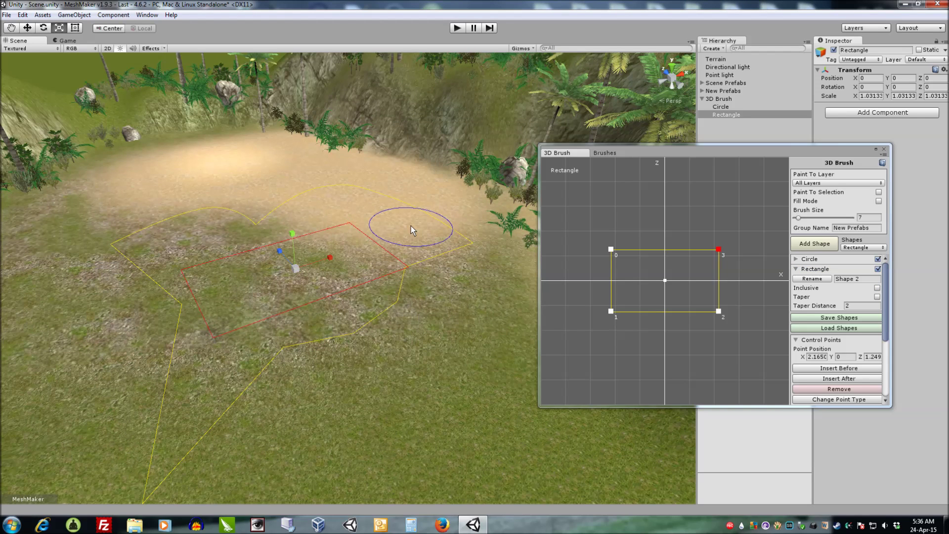
mouse_move(411, 226)
shift+mouse_down()
mouse_move(413, 235)
mouse_move(373, 208)
mouse_move(201, 220)
mouse_move(188, 237)
mouse_move(183, 296)
mouse_move(193, 406)
mouse_move(334, 304)
mouse_move(222, 373)
mouse_move(205, 413)
mouse_move(224, 328)
shift+mouse_up()
drag(390, 228, 218, 308)
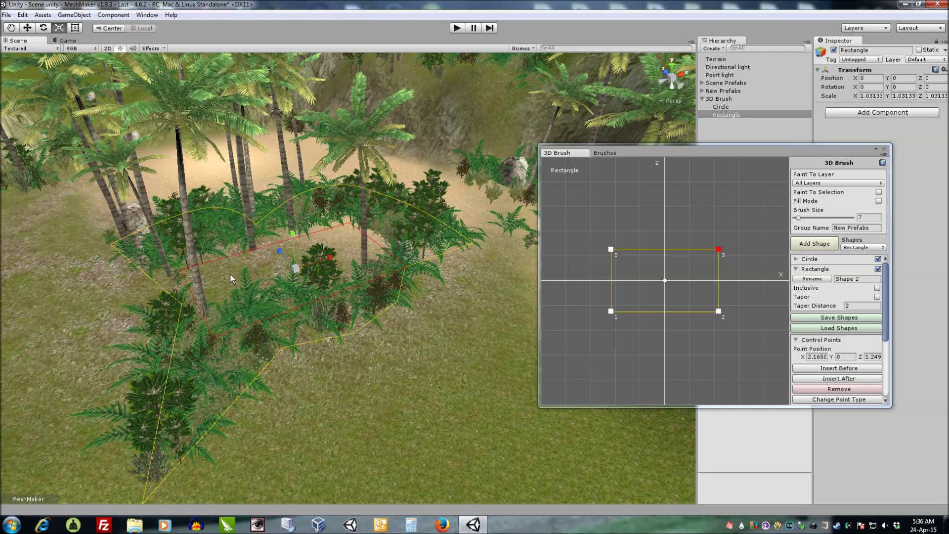
click(29, 27)
key(ctrl+z)
key(ctrl+z)
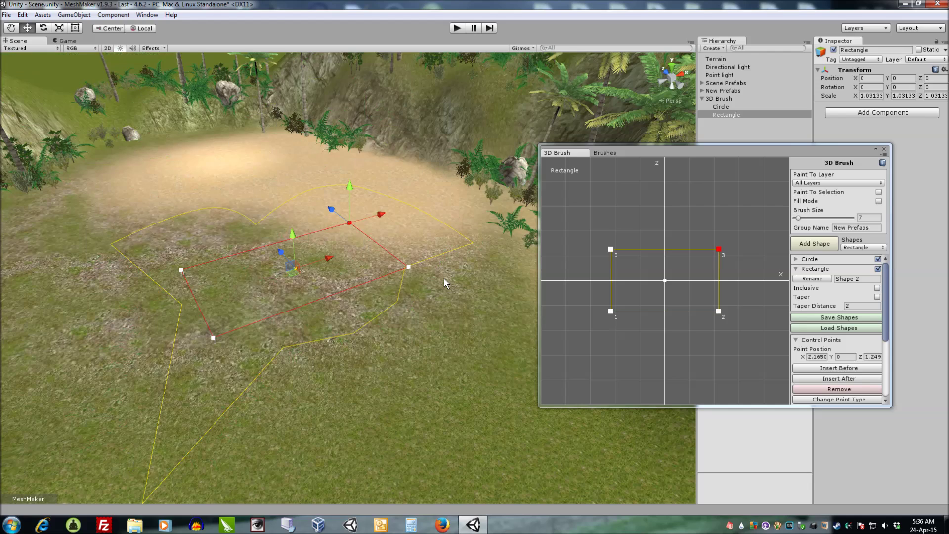
Disable the Circle shape and make the Rectangle shape inclusive.
click(878, 259)
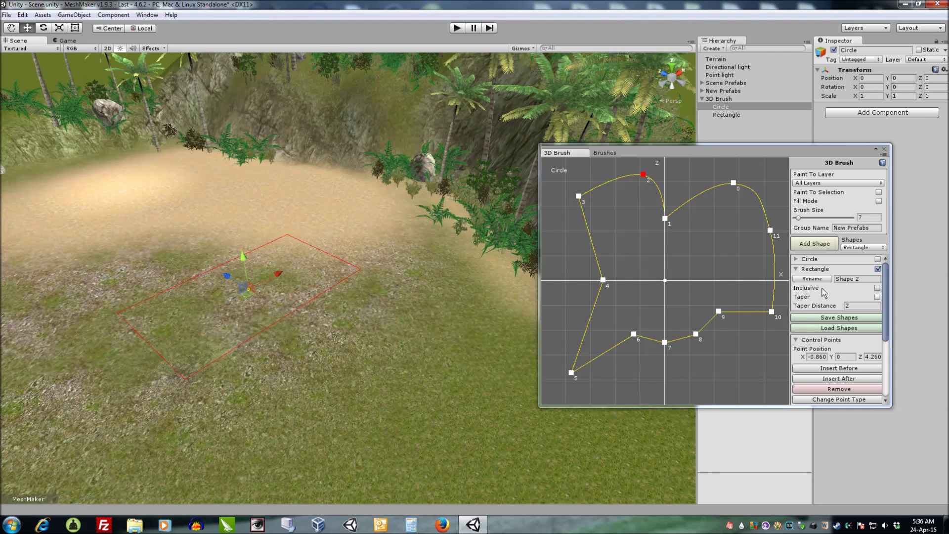
click(878, 288)
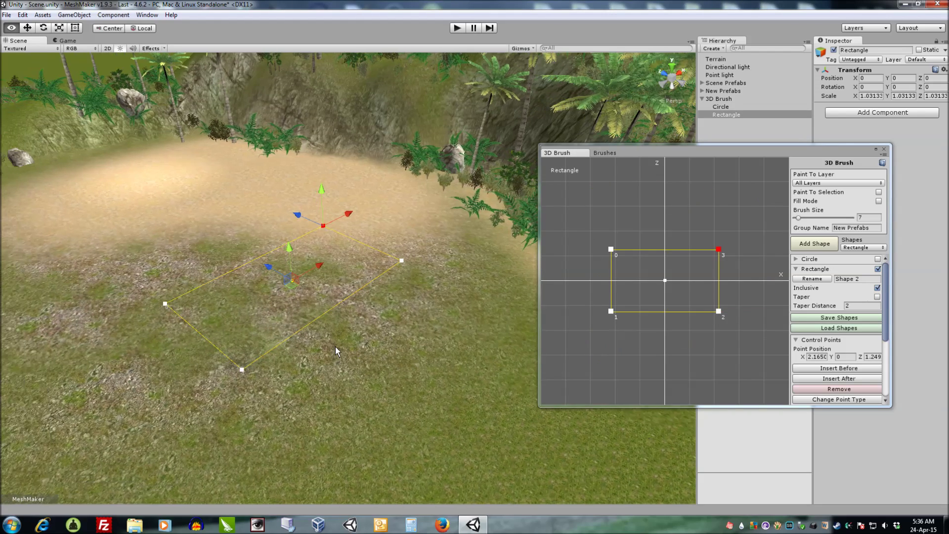
alt+drag(335, 346, 352, 341)
Paint vegetation inside the Rectangle shape, shifting the shape along Z to about -3.96 and -8.07 between painted areas.
mouse_move(328, 280)
mouse_down()
mouse_move(257, 331)
mouse_move(309, 289)
mouse_move(440, 351)
mouse_up()
right_drag(328, 322, 340, 328)
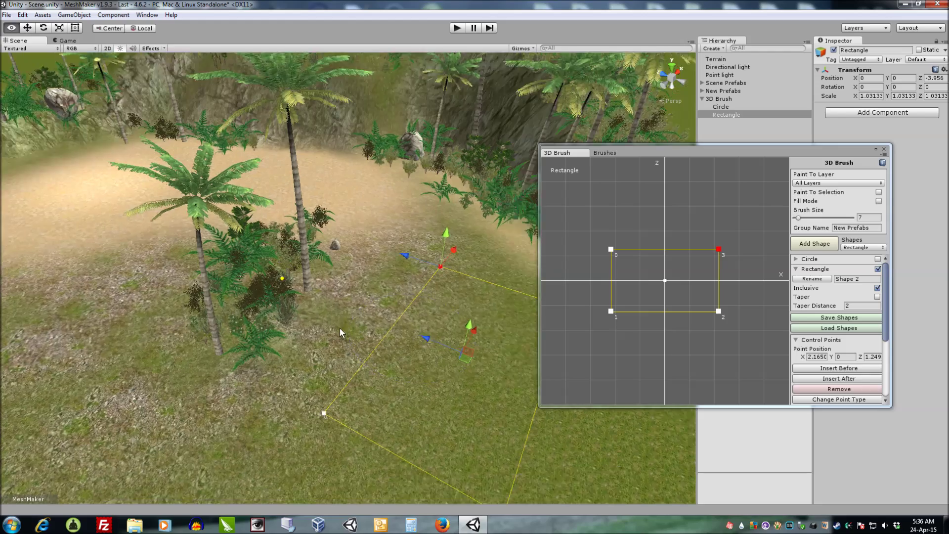
mouse_move(339, 328)
alt+mouse_down()
mouse_move(384, 254)
mouse_move(383, 381)
alt+mouse_up()
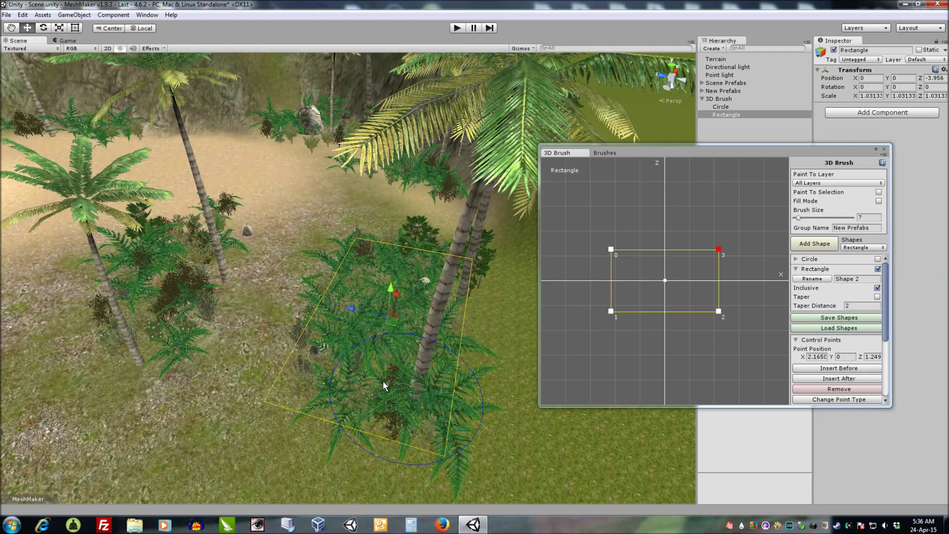
right_drag(254, 325, 262, 333)
mouse_move(261, 285)
mouse_down()
mouse_move(438, 308)
mouse_move(448, 301)
mouse_move(419, 330)
mouse_move(378, 256)
mouse_move(361, 335)
mouse_move(383, 300)
mouse_up()
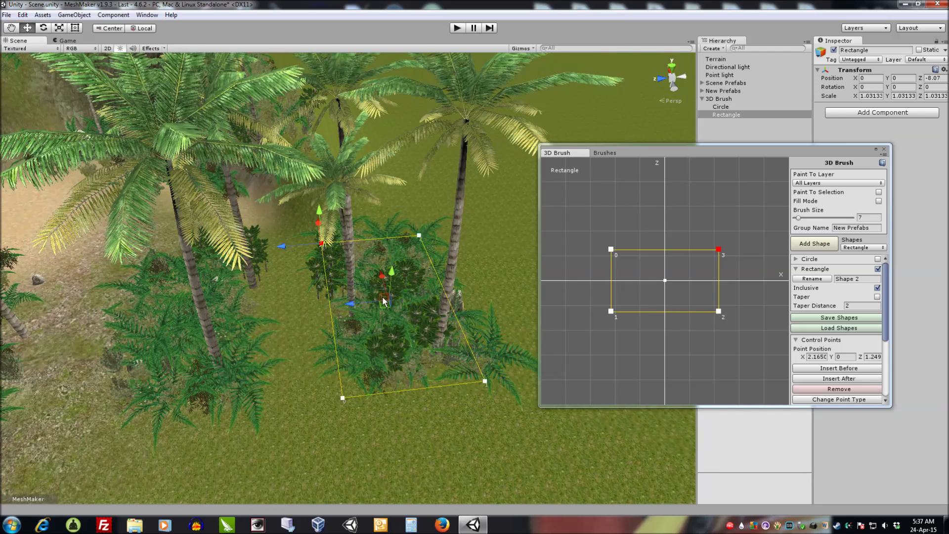
Undo the vegetation painting and the Rectangle shape's moves along Z.
right_drag(383, 300, 305, 323)
key(d)
key(ctrl+z)
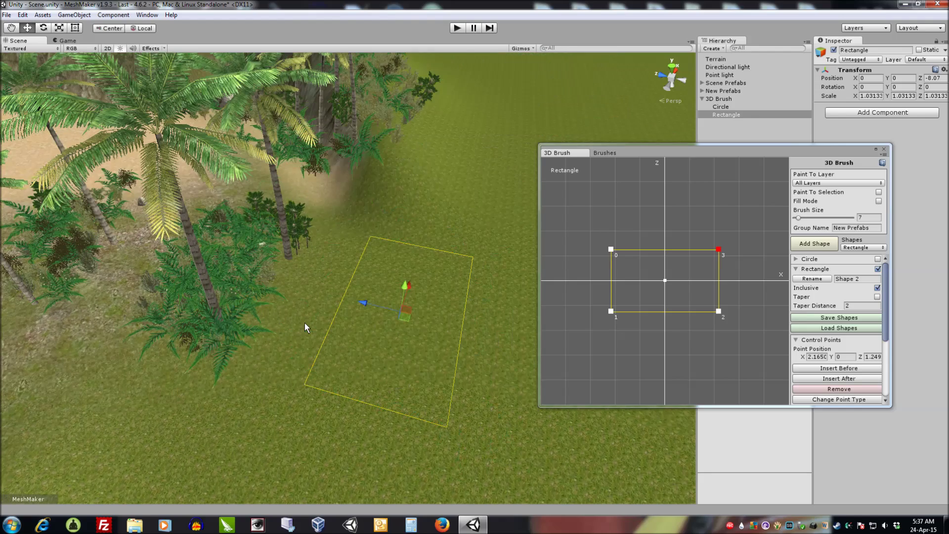
key(ctrl+z)
key(ctrl+z)
key(ctrl+z)
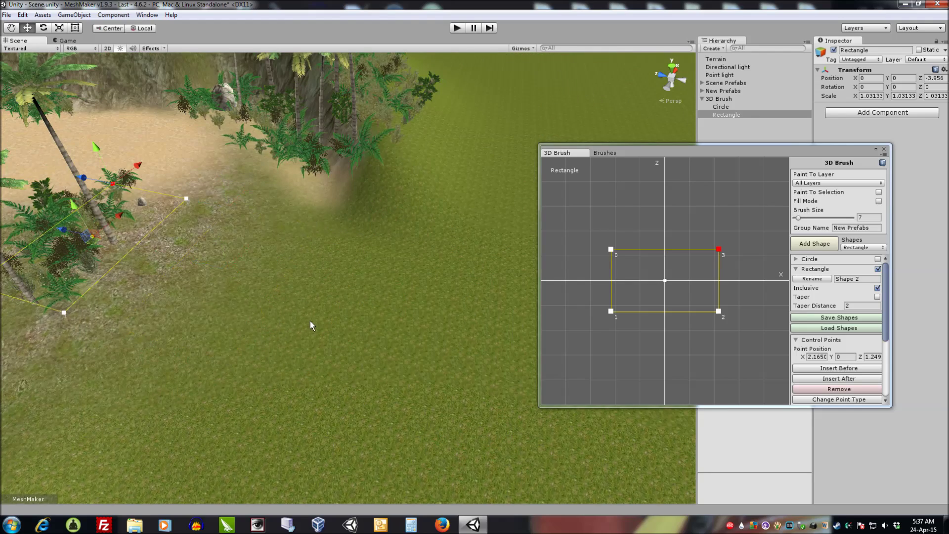
Enable the Steepness override and set it to about 37.27.
alt+drag(407, 310, 314, 276)
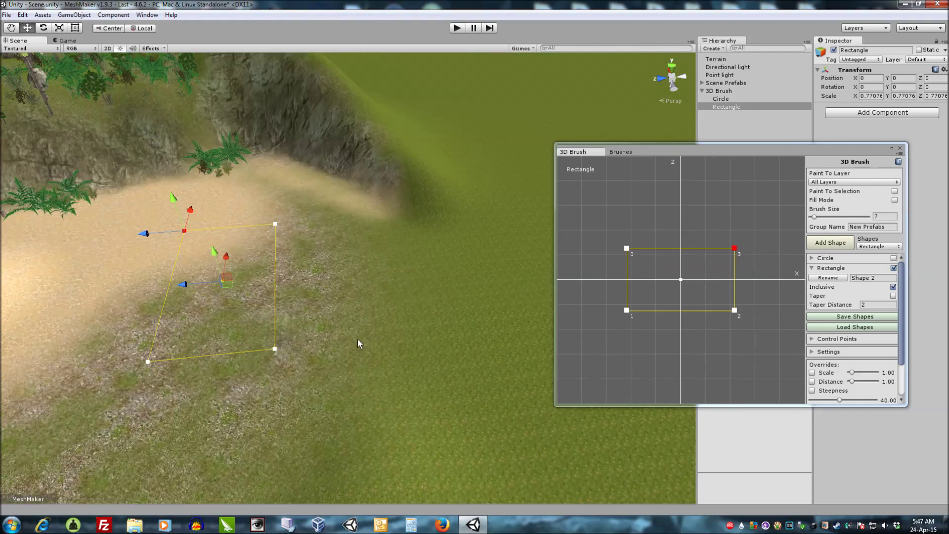
mouse_move(358, 340)
alt+mouse_down()
mouse_move(407, 292)
mouse_move(332, 289)
alt+mouse_up()
drag(903, 287, 907, 319)
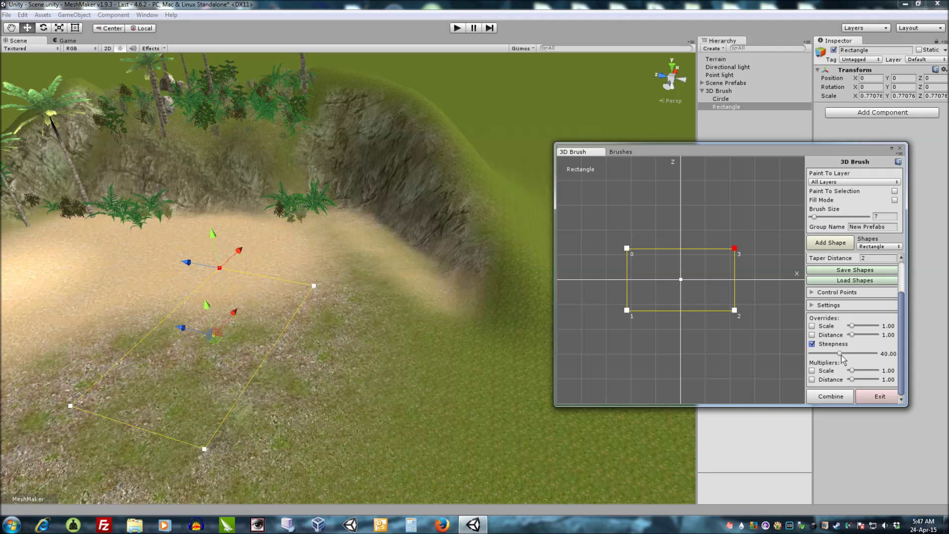
drag(840, 357, 838, 357)
scroll(489, 343, up, 2)
middle_drag(488, 343, 460, 343)
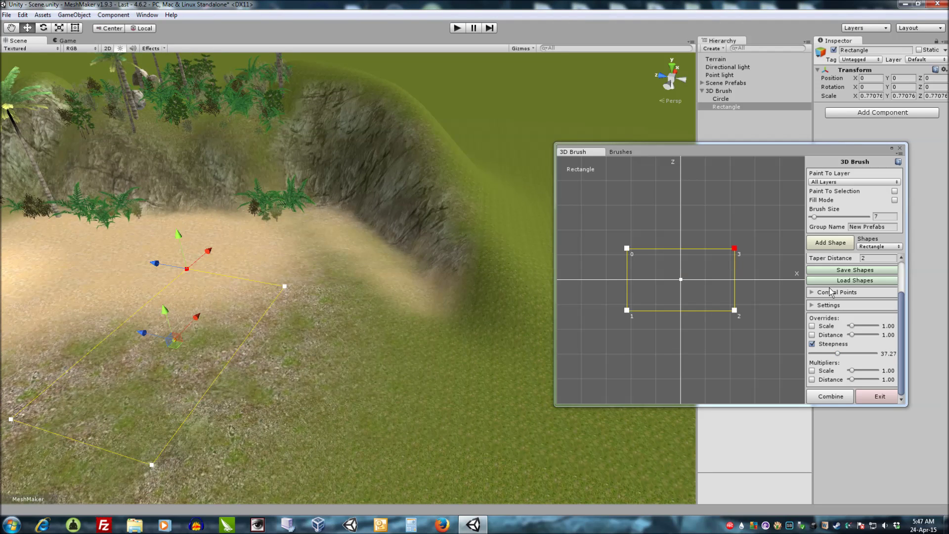
Disable the Rectangle shape and collapse its settings.
drag(902, 299, 903, 266)
click(894, 269)
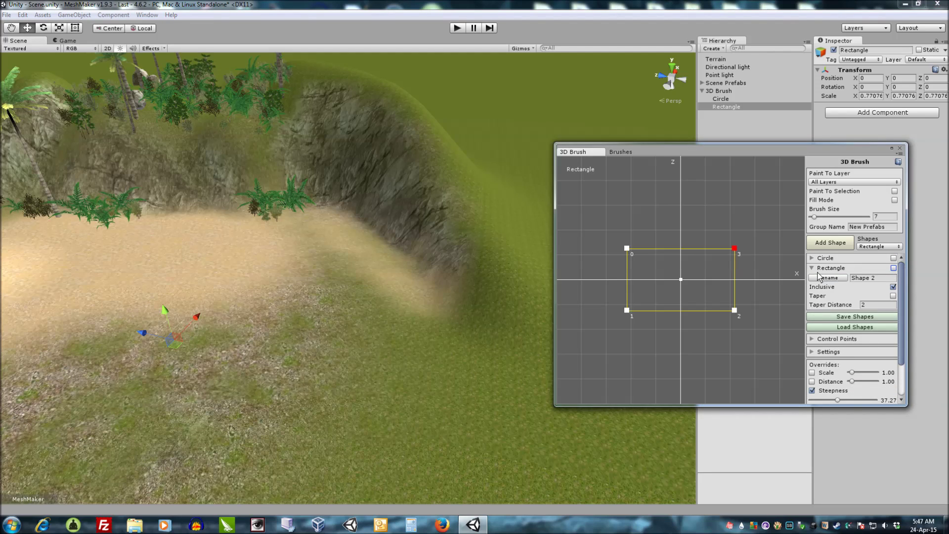
click(812, 269)
Paint vegetation over the steep rocky slope and along its crest with the Steepness override active.
alt+drag(494, 316, 425, 262)
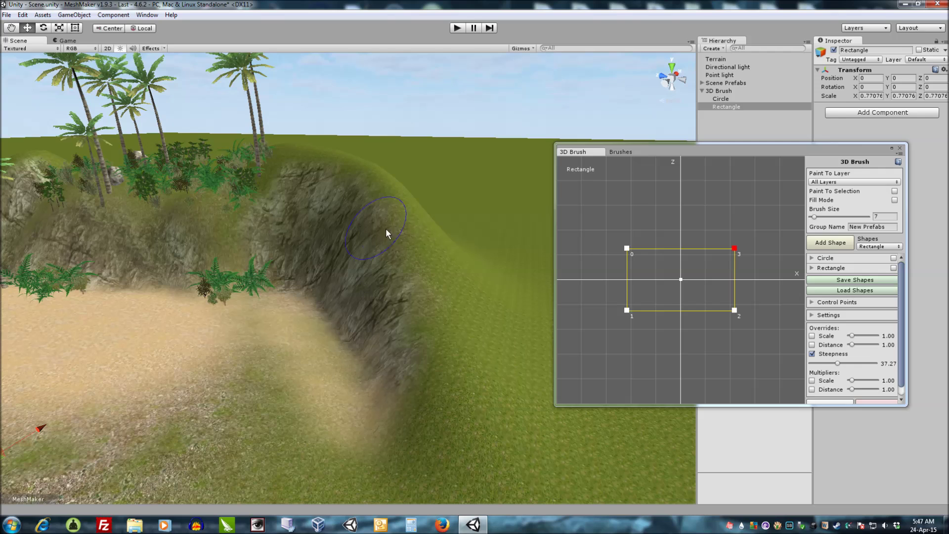
mouse_move(426, 298)
mouse_down()
mouse_move(397, 240)
mouse_move(322, 161)
mouse_move(345, 162)
mouse_move(316, 206)
mouse_up()
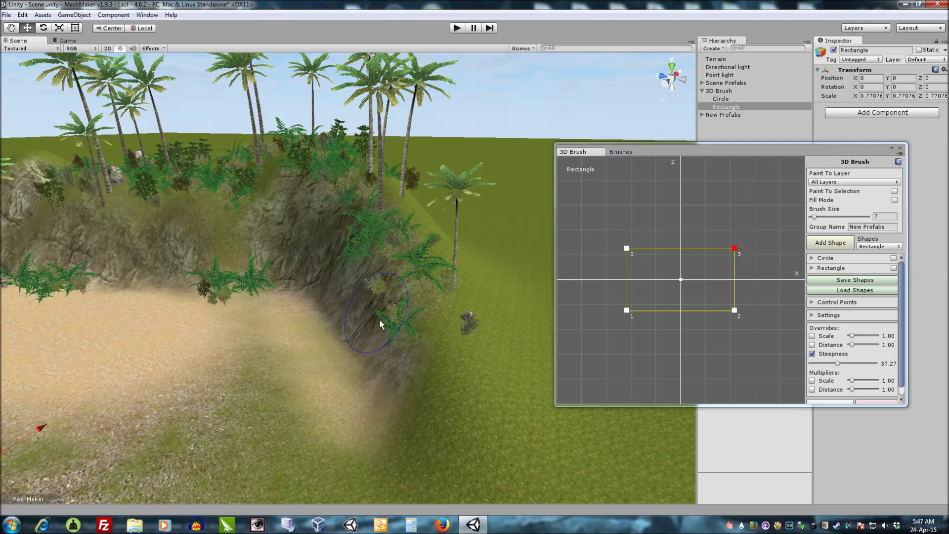
mouse_move(310, 272)
mouse_down()
mouse_move(378, 388)
mouse_move(435, 410)
mouse_move(482, 414)
mouse_up()
key(s)
mouse_move(482, 415)
right_down()
mouse_move(435, 415)
mouse_move(434, 426)
right_up()
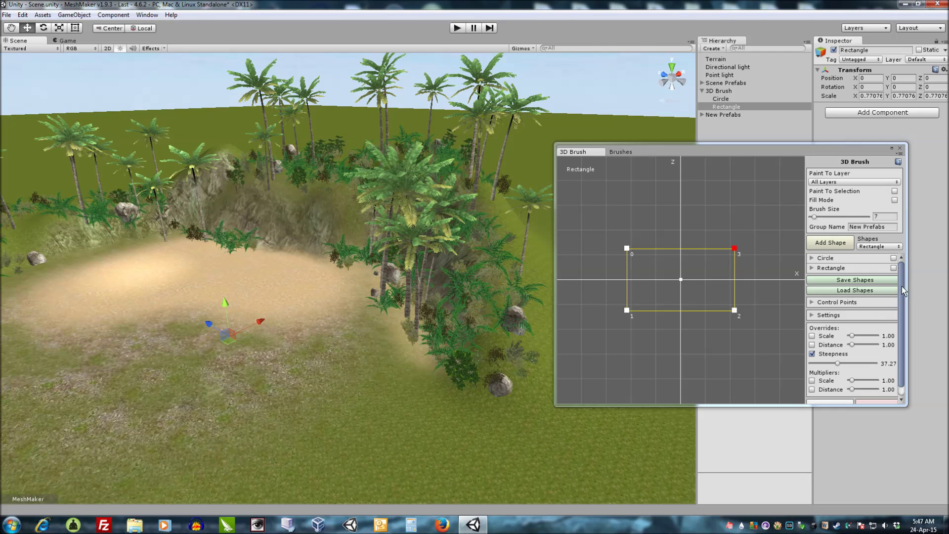
Set the Scale and Distance override values to 2.05 and turn off the Steepness override.
drag(901, 286, 902, 309)
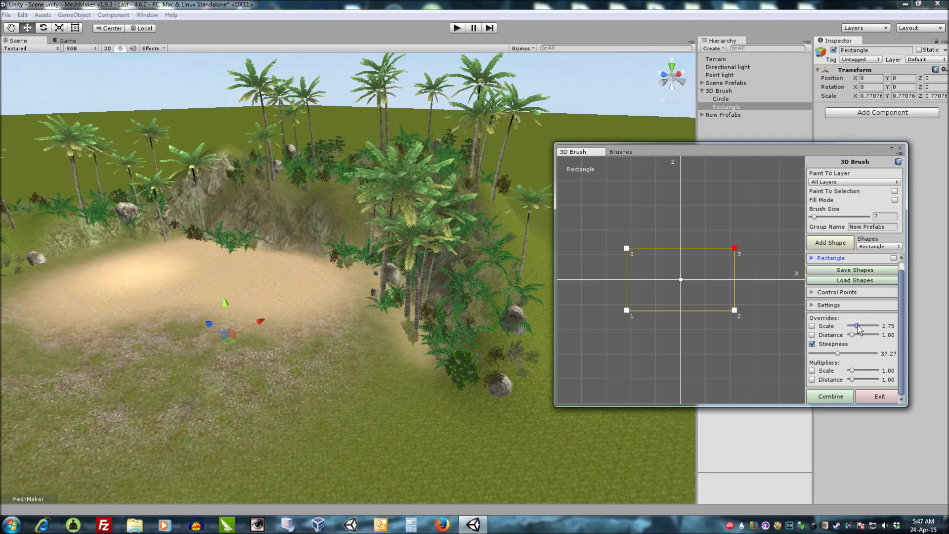
drag(858, 327, 856, 327)
click(812, 344)
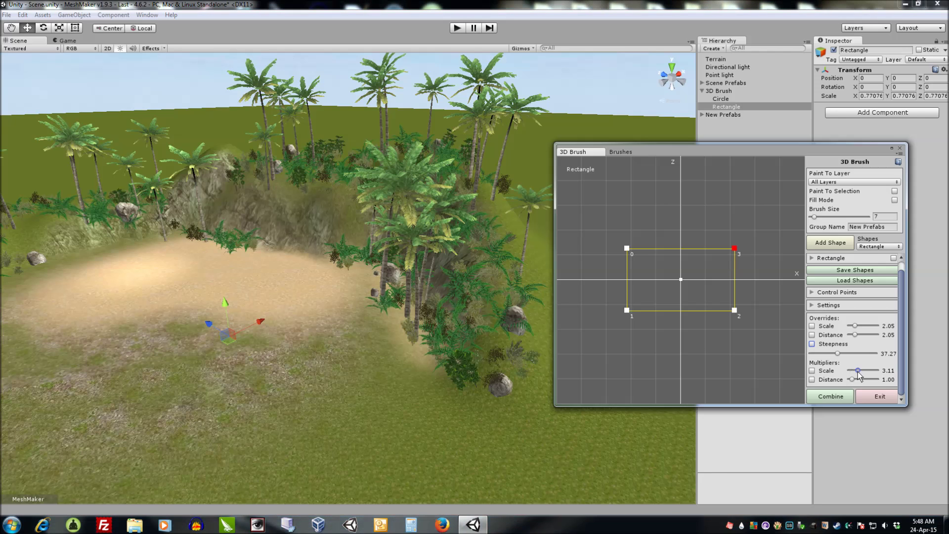
Set the Scale and Distance multiplier values to 2.23, keeping the brush window at its original height.
drag(852, 372, 857, 372)
drag(853, 381, 859, 381)
click(836, 400)
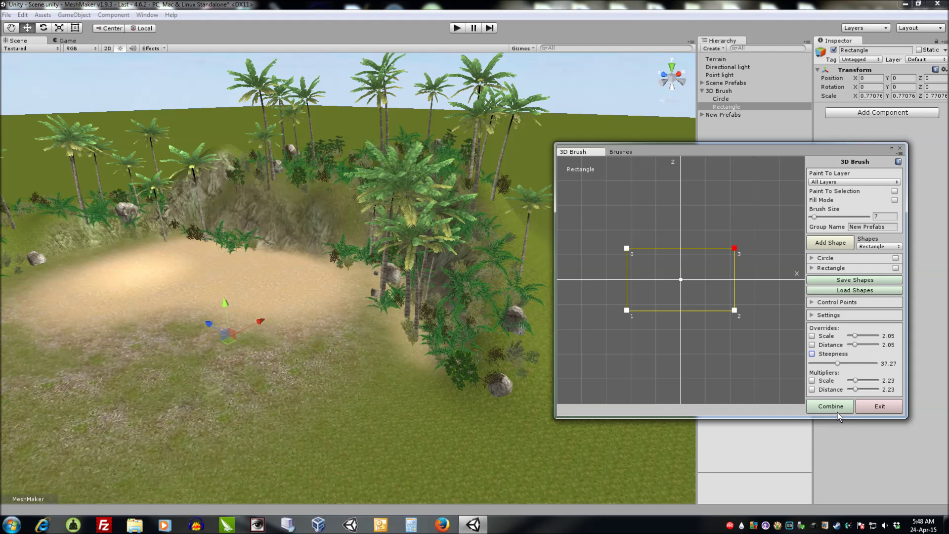
drag(838, 419, 835, 390)
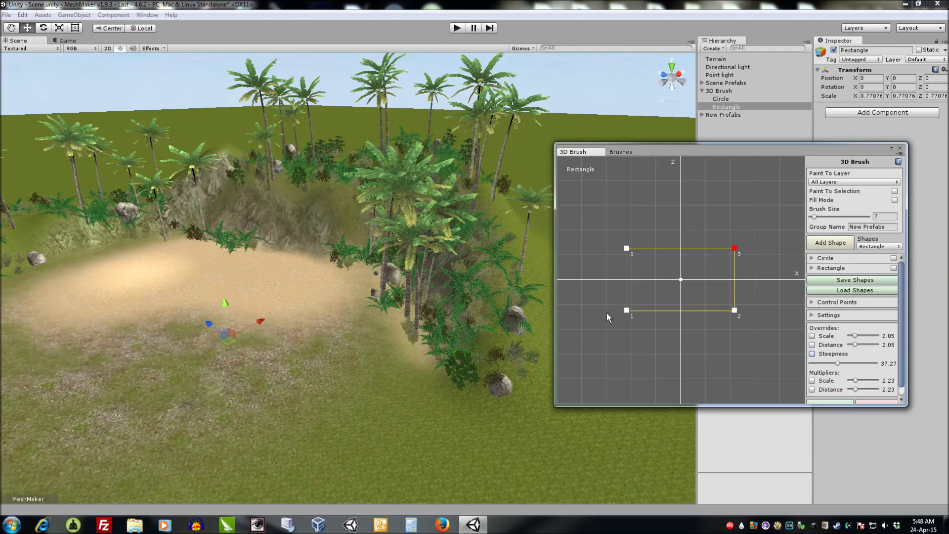
Enable the Rectangle shape, set its Taper Distance to 6 and turn on Taper.
key(w)
mouse_move(426, 331)
right_down()
mouse_move(405, 355)
mouse_move(431, 330)
right_up()
click(894, 268)
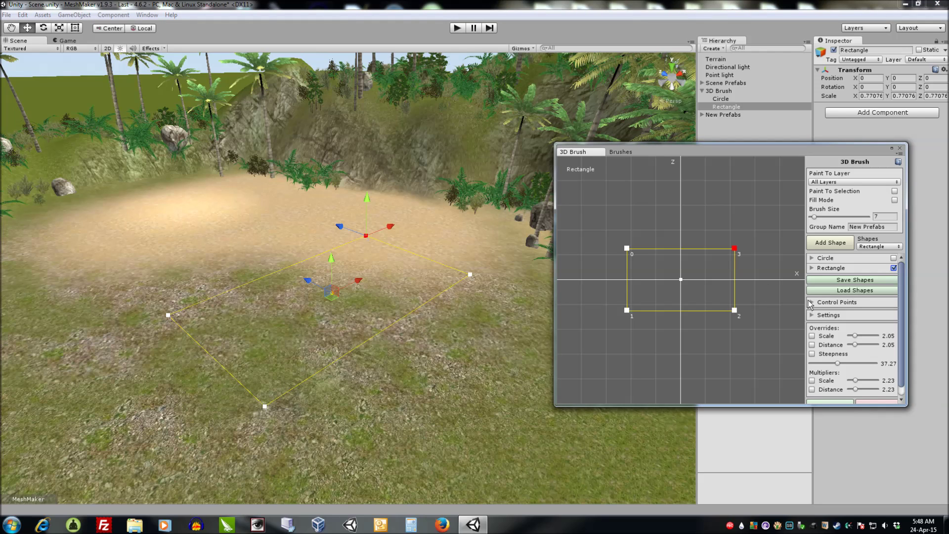
click(812, 267)
click(866, 305)
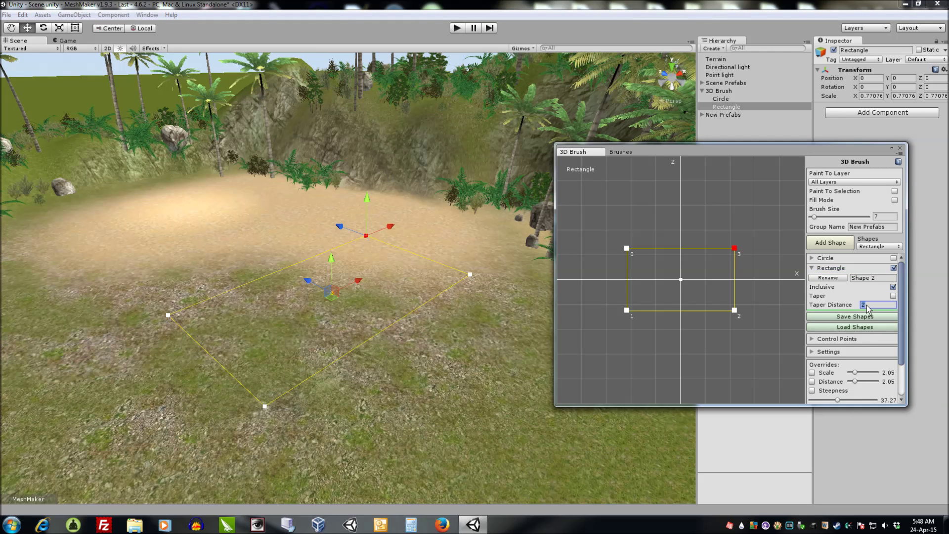
text(6)
click(893, 296)
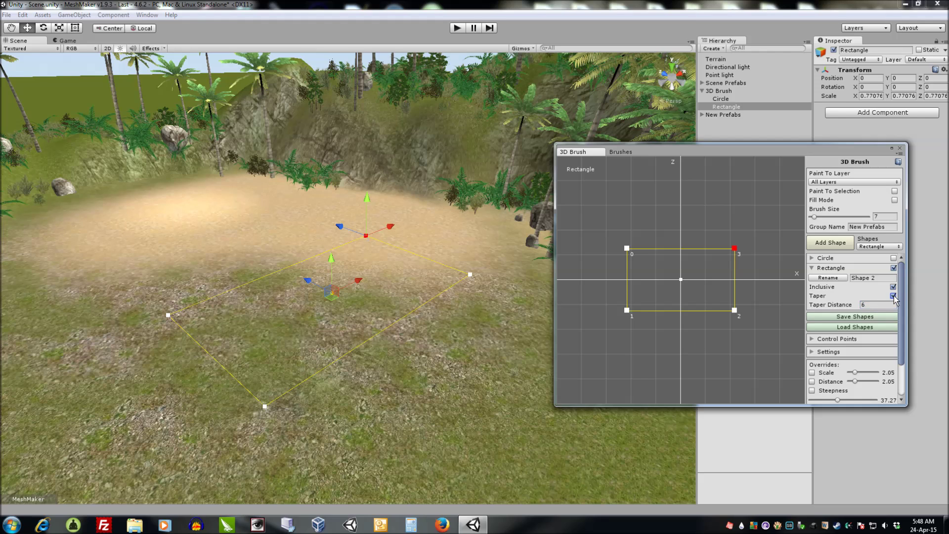
Select the Bush5 prefab in the Example Brush for painting.
click(629, 150)
drag(687, 254, 832, 254)
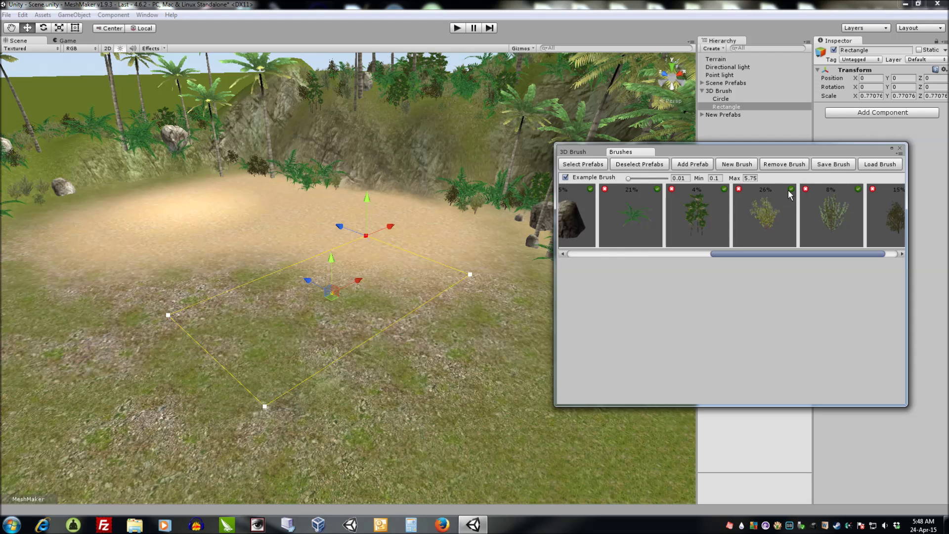
click(772, 212)
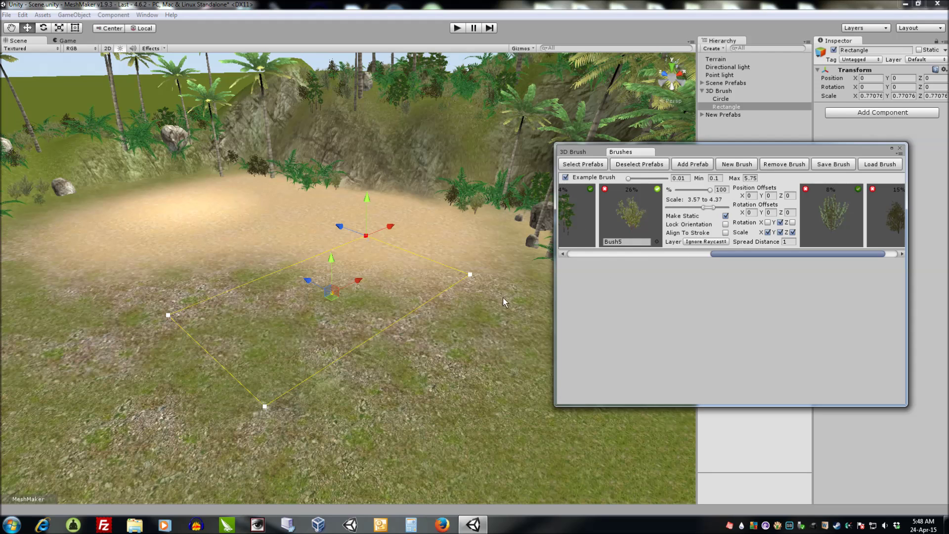
Paint dense Bush5 bushes inside the tapered Rectangle shape on the terrain.
mouse_move(503, 297)
alt+mouse_down()
mouse_move(500, 314)
mouse_move(517, 291)
alt+mouse_up()
click(575, 152)
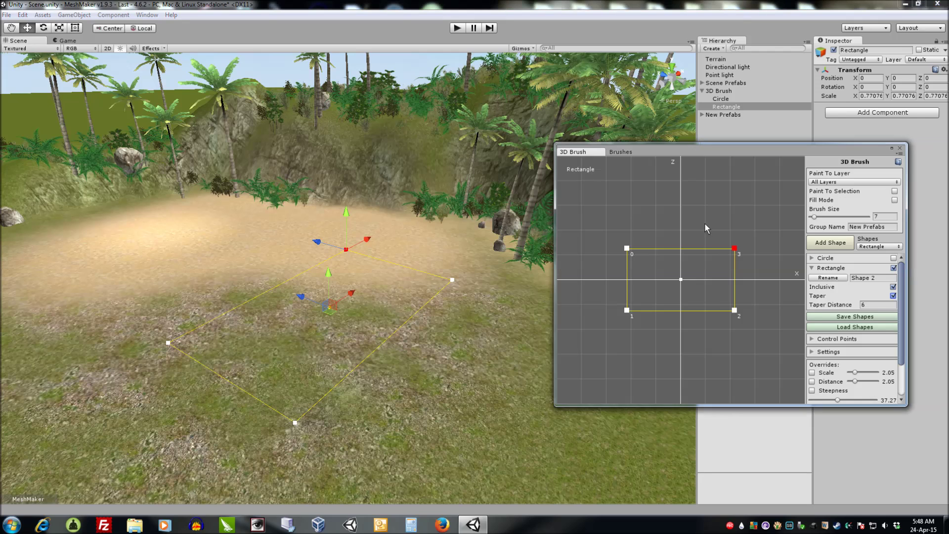
right_drag(504, 343, 501, 341)
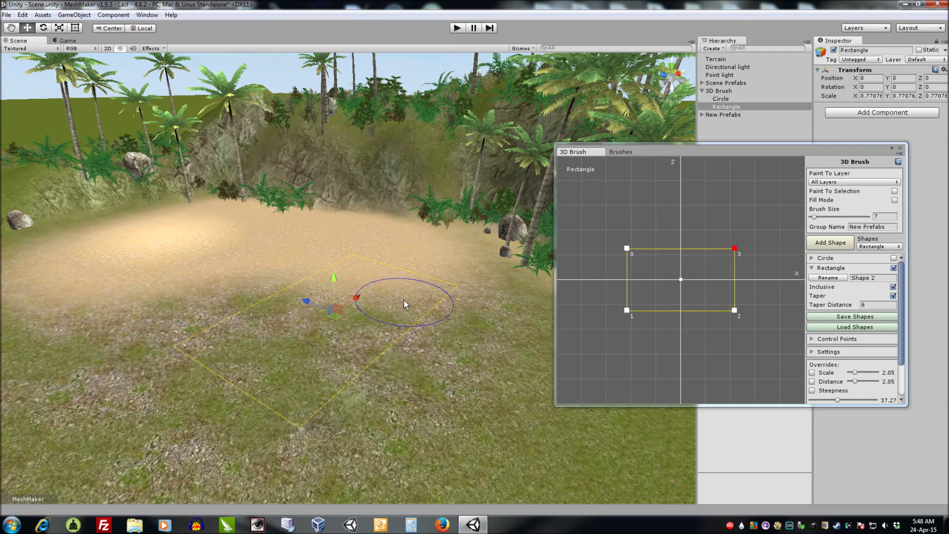
mouse_move(404, 301)
shift+mouse_down()
mouse_move(405, 292)
mouse_move(372, 343)
mouse_move(304, 280)
mouse_move(247, 346)
mouse_move(267, 380)
mouse_move(222, 357)
mouse_move(429, 278)
shift+mouse_up()
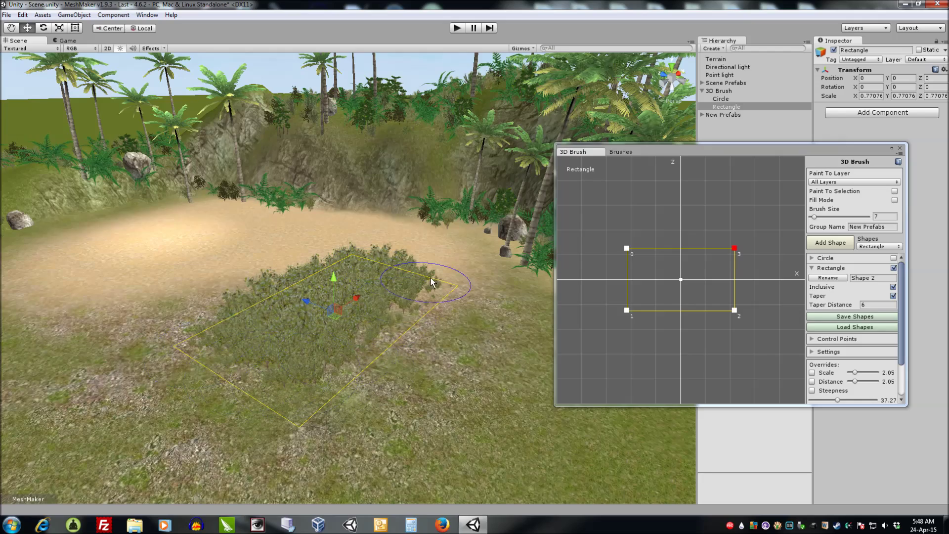
key(w)
mouse_move(418, 393)
right_down()
mouse_move(466, 397)
mouse_move(487, 422)
mouse_move(502, 351)
mouse_move(500, 389)
mouse_move(380, 417)
mouse_move(372, 414)
mouse_move(372, 356)
mouse_move(437, 391)
mouse_move(442, 367)
mouse_move(447, 402)
mouse_move(456, 385)
right_up()
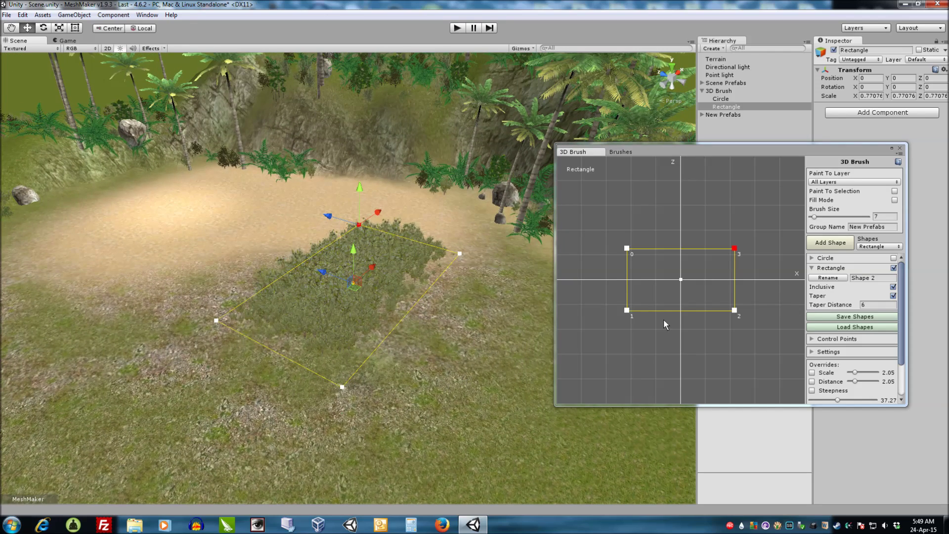
Open the Example Brush's prefab list and bring its last prefabs into view.
click(622, 152)
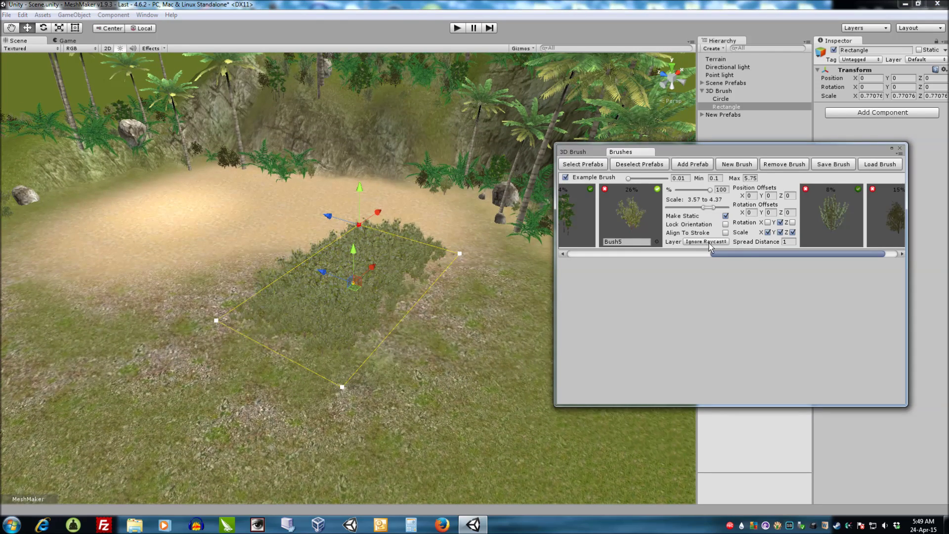
drag(750, 254, 760, 254)
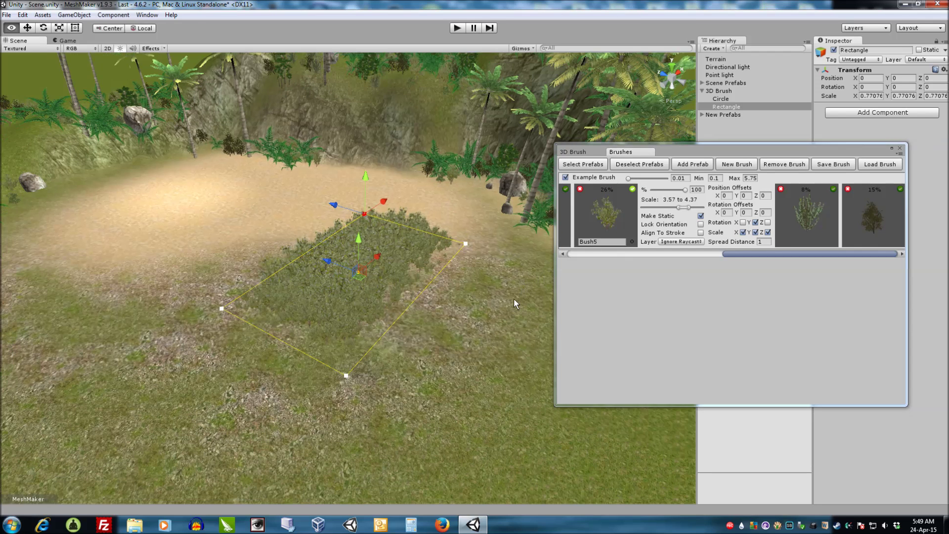